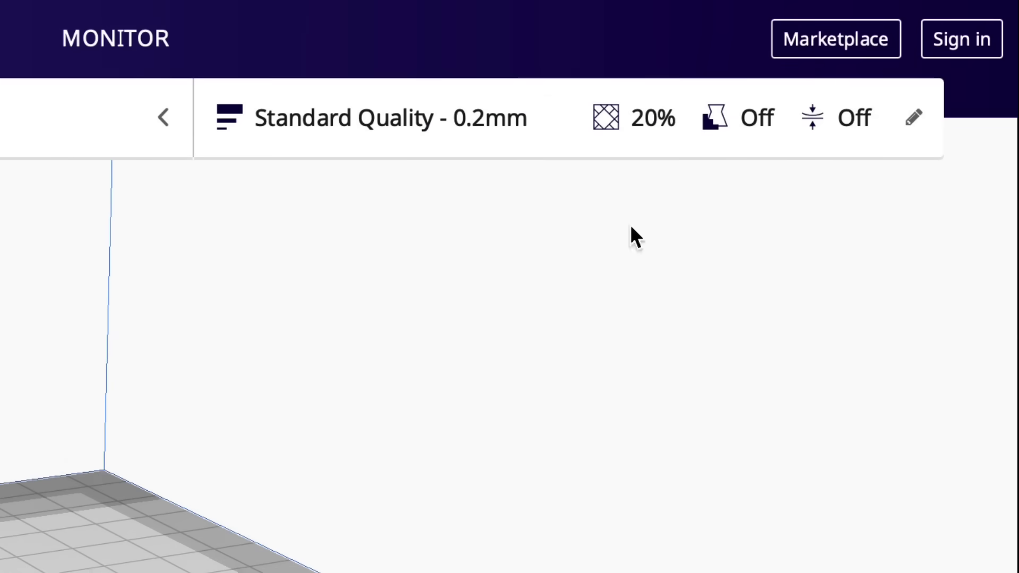
- In the Marketplace, view the Calibration Shapes plugin's details and its list of test parts
{"action": "left_click", "coordinate": [835, 48]}
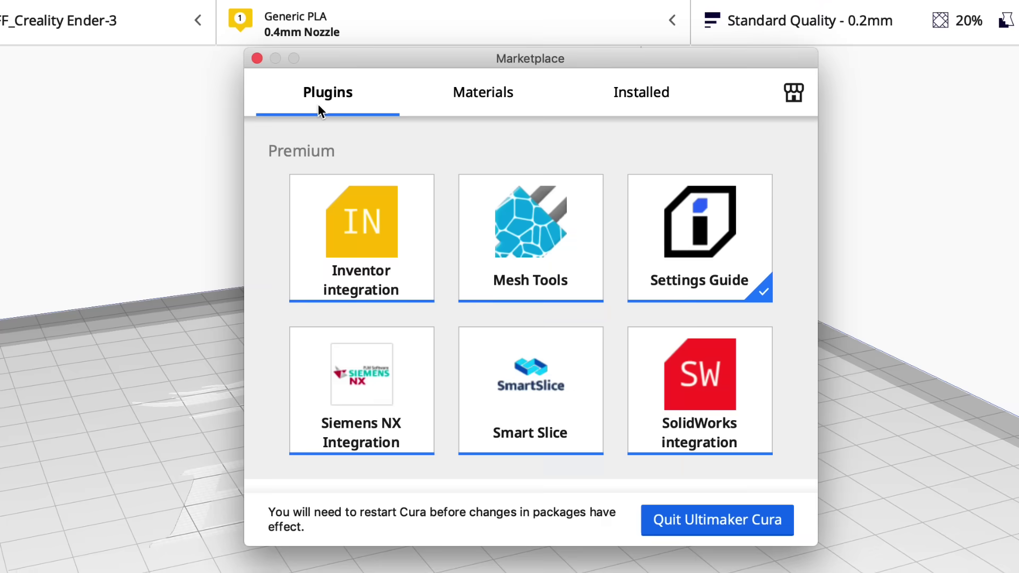
{"action": "scroll", "coordinate": [473, 198], "scroll_direction": "down", "scroll_amount": 10}
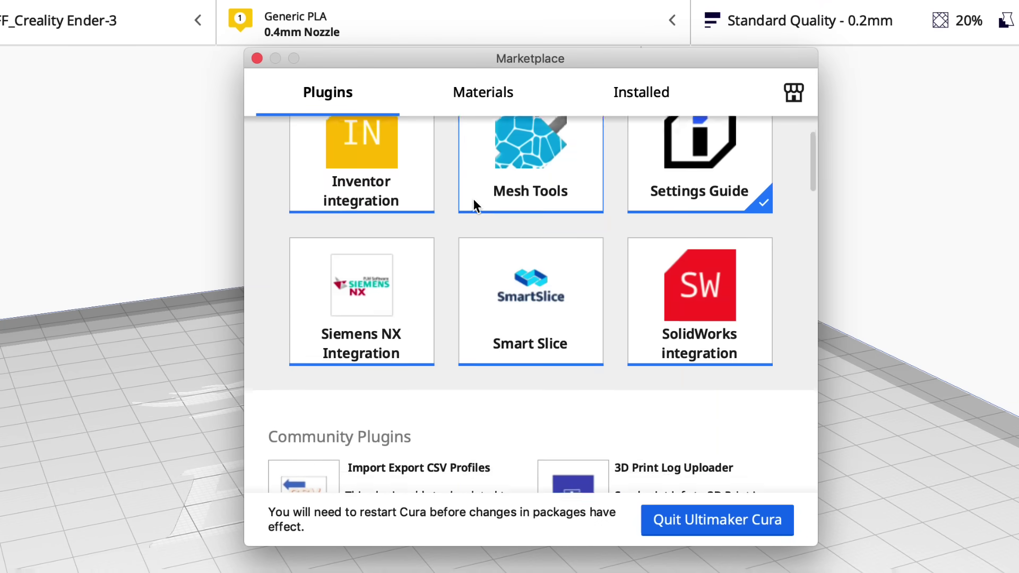
{"action": "scroll", "coordinate": [489, 223], "scroll_direction": "down", "scroll_amount": 3}
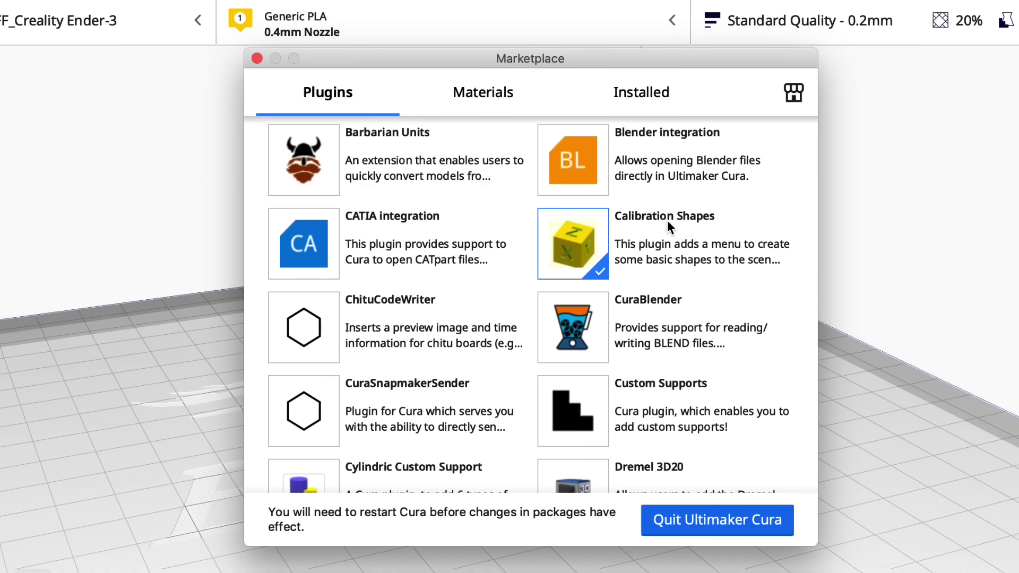
{"action": "left_click", "coordinate": [597, 248]}
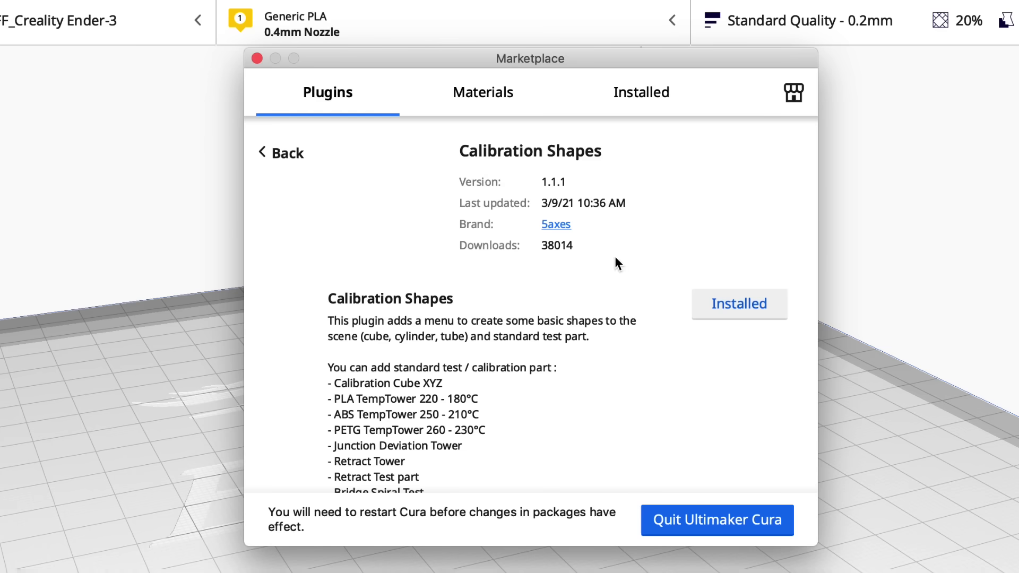
{"action": "scroll", "coordinate": [566, 345], "scroll_direction": "down", "scroll_amount": 5}
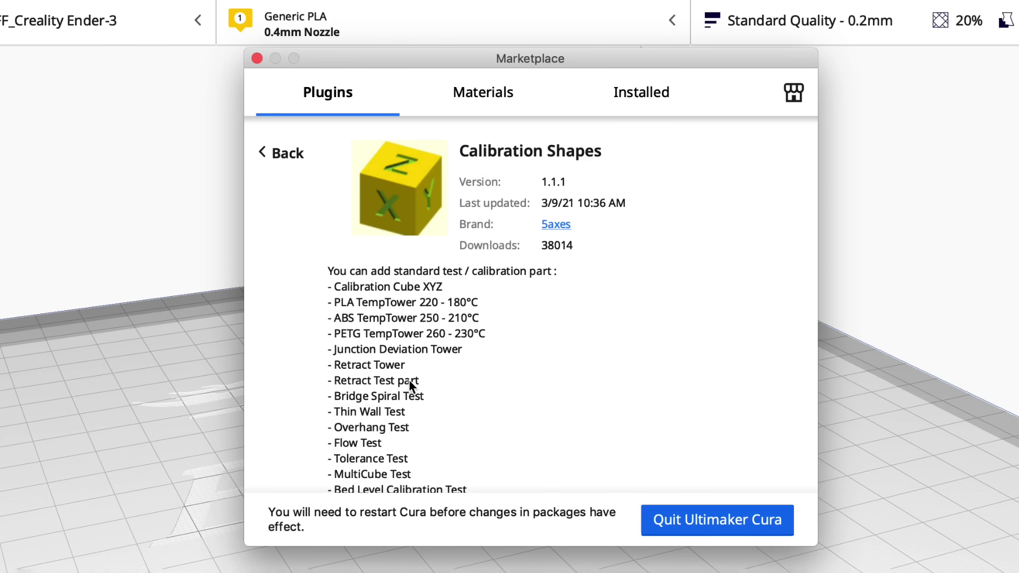
{"action": "scroll", "coordinate": [604, 339], "scroll_direction": "up", "scroll_amount": 3}
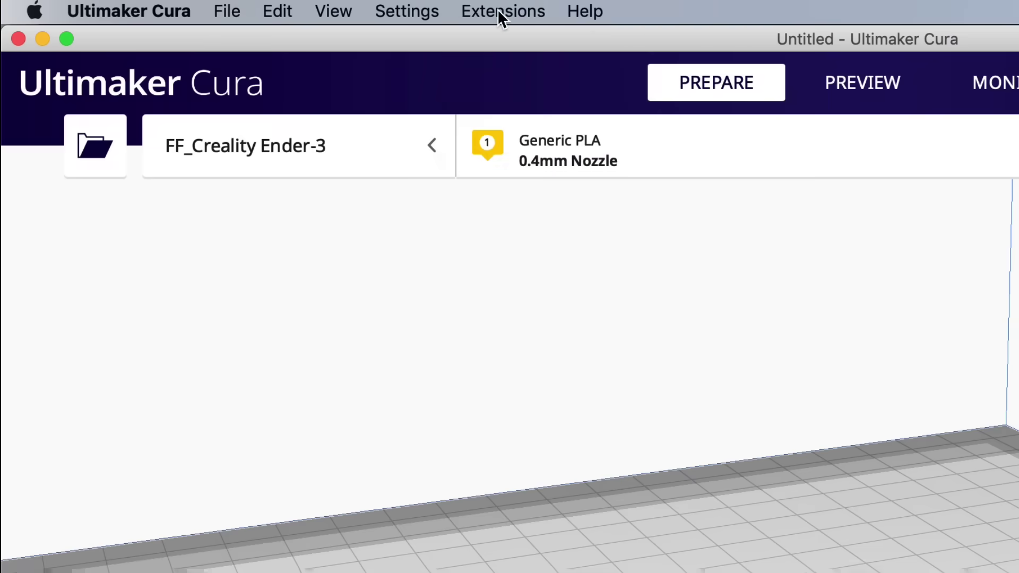
- Add a calibration cube from Part for calibration and select it to show its position
{"action": "left_click", "coordinate": [500, 11]}
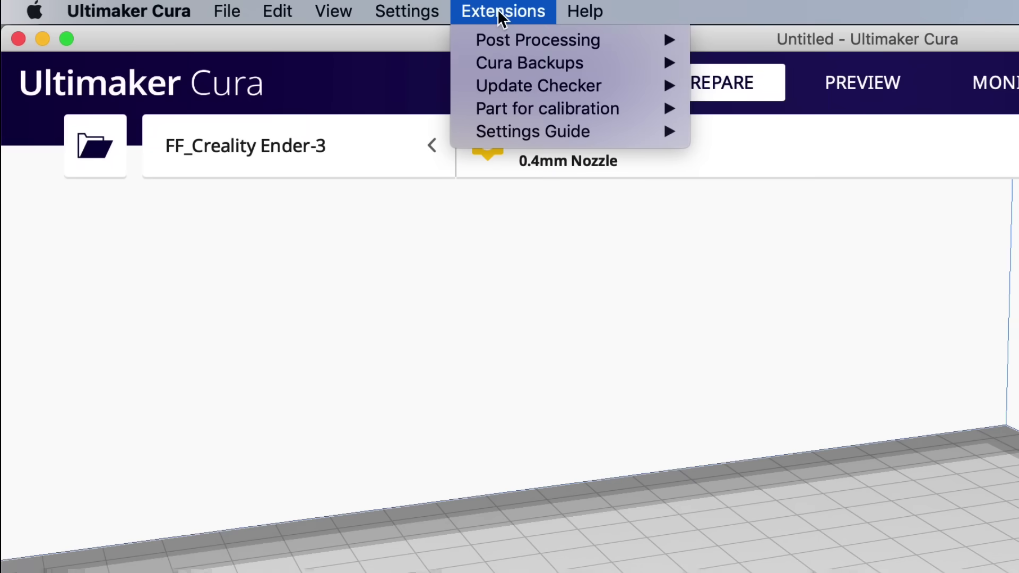
{"action": "mouse_move", "coordinate": [519, 112]}
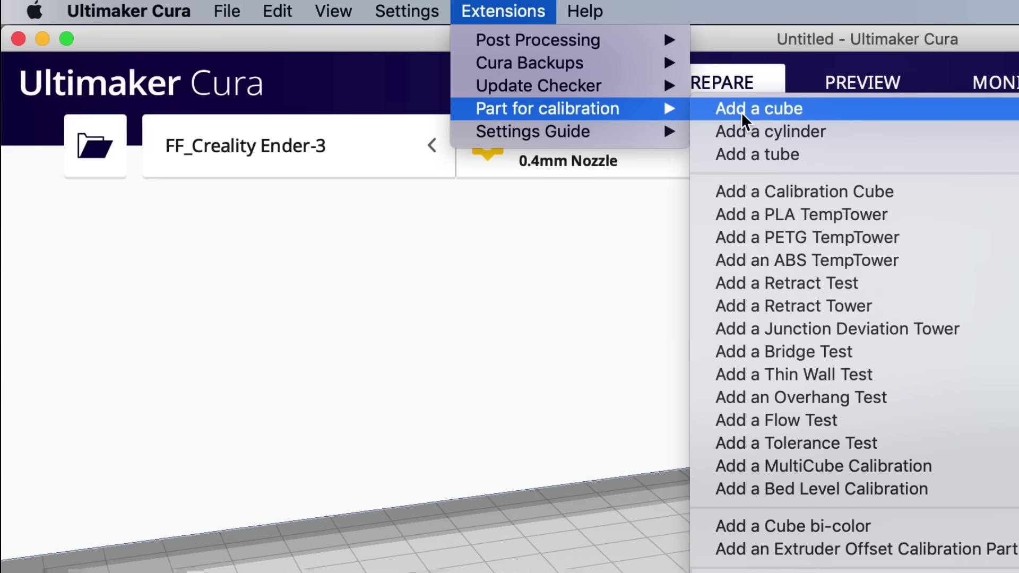
{"action": "left_click", "coordinate": [744, 113]}
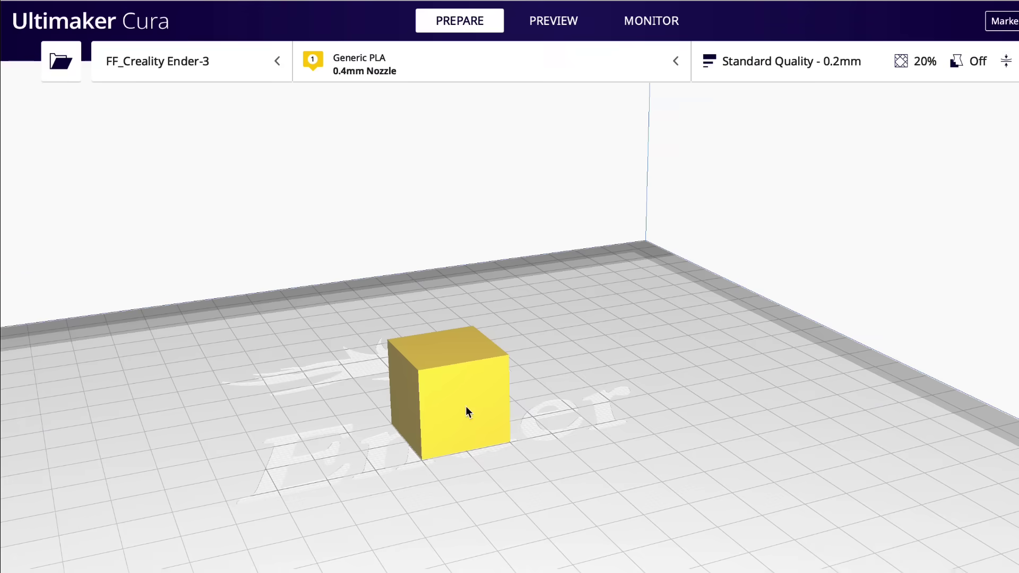
{"action": "left_click", "coordinate": [466, 407]}
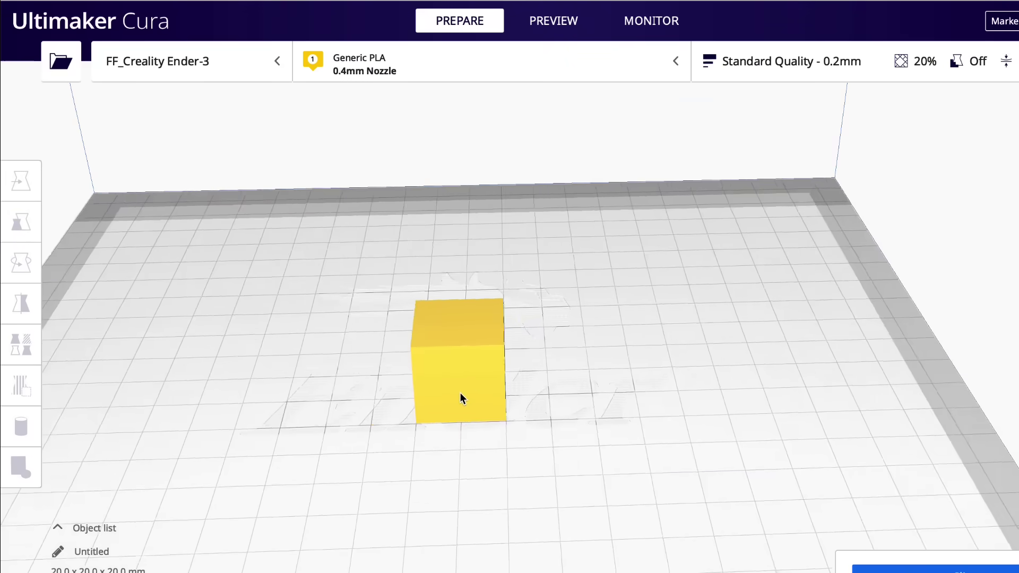
{"action": "right_click_drag", "start_coordinate": [413, 387], "coordinate": [534, 372]}
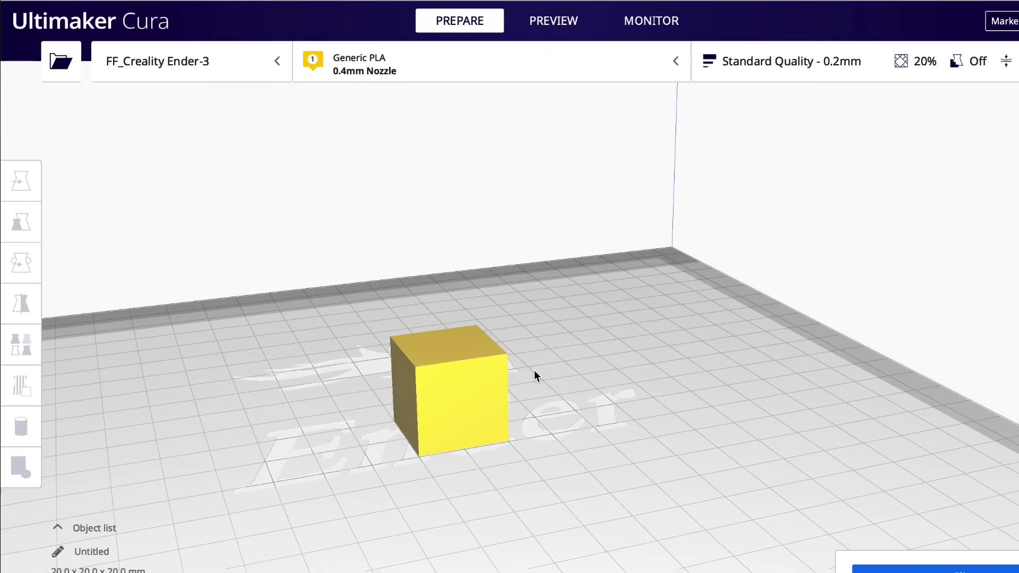
{"action": "left_click", "coordinate": [473, 374]}
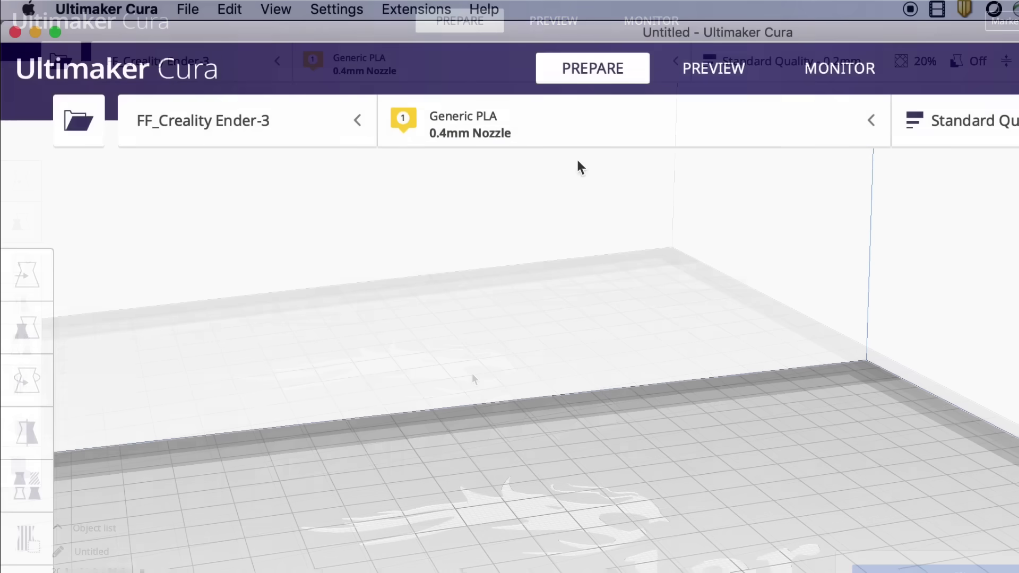
- Add the five-block Retract Tower from Part for calibration and orbit around it
{"action": "left_click", "coordinate": [426, 11]}
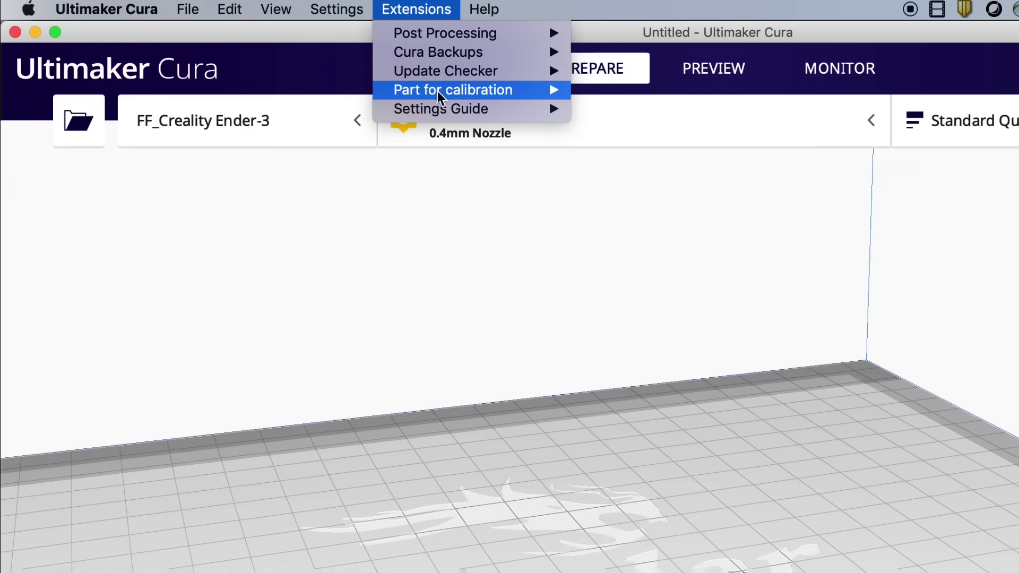
{"action": "mouse_move", "coordinate": [466, 99]}
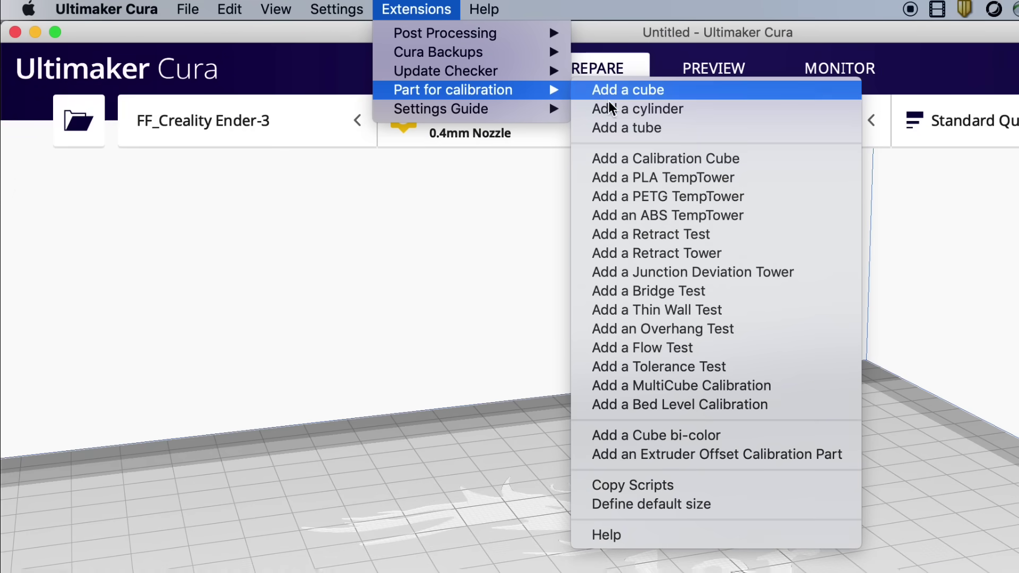
{"action": "left_click", "coordinate": [656, 257]}
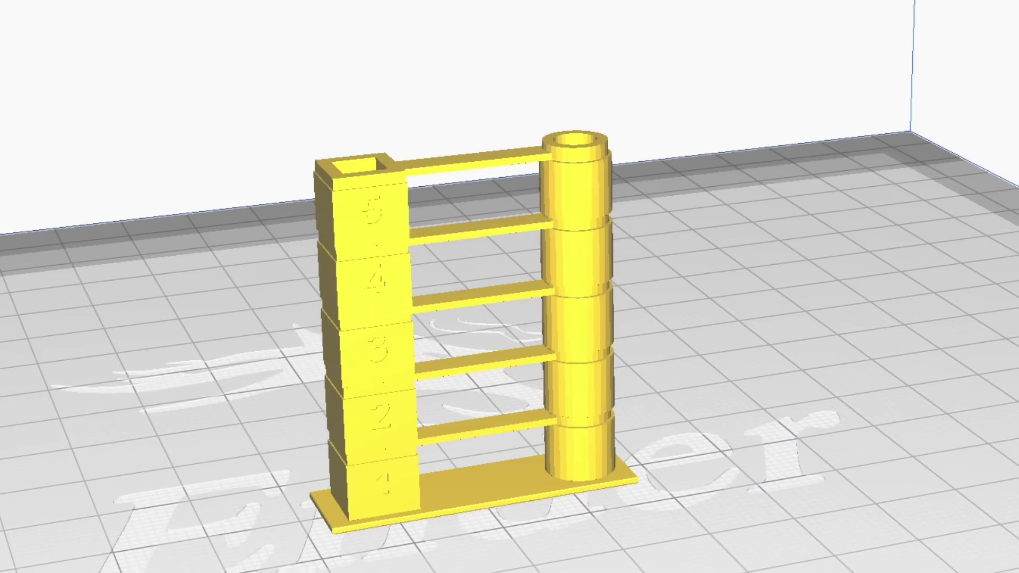
{"action": "right_click_drag", "start_coordinate": [754, 218], "coordinate": [845, 211]}
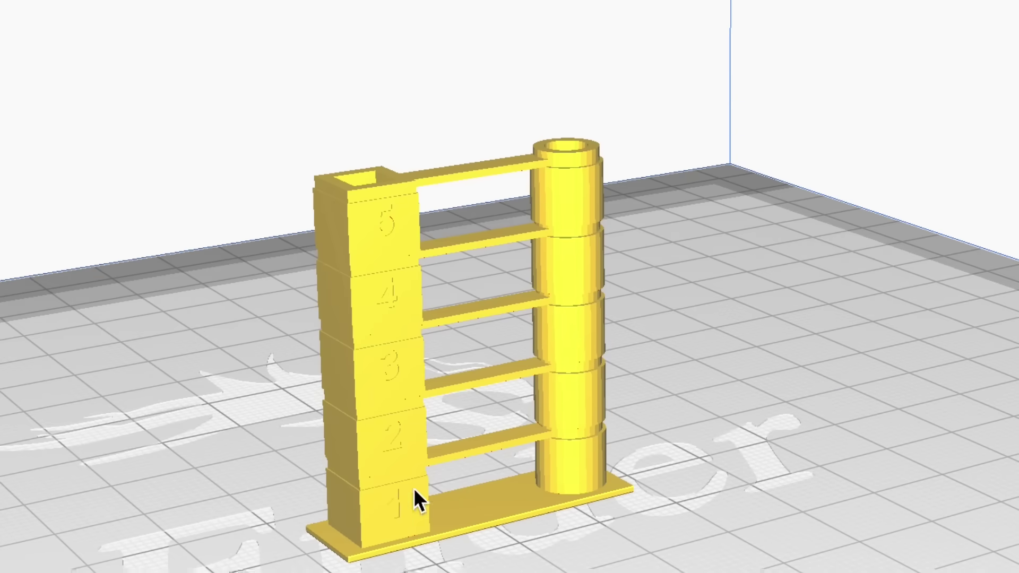
{"action": "right_click_drag", "start_coordinate": [710, 282], "coordinate": [673, 295]}
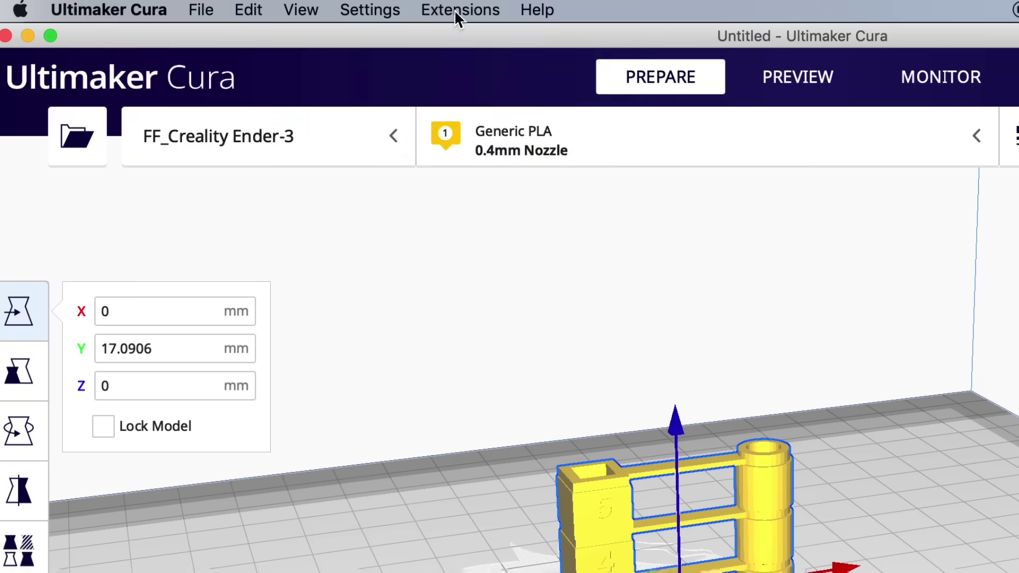
- Add a PLA TempTower calibration part to the build plate
{"action": "left_click", "coordinate": [454, 9]}
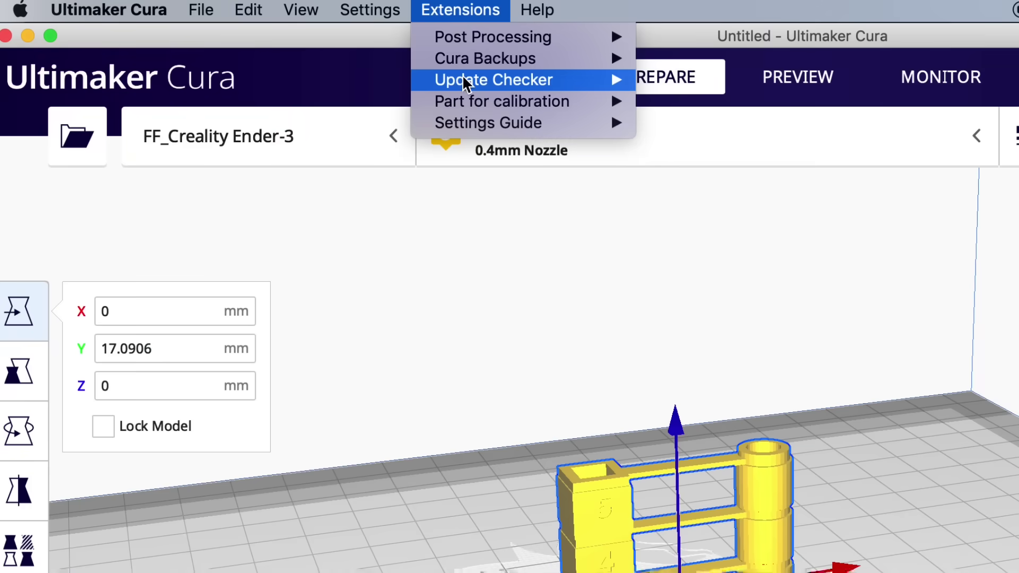
{"action": "mouse_move", "coordinate": [476, 106]}
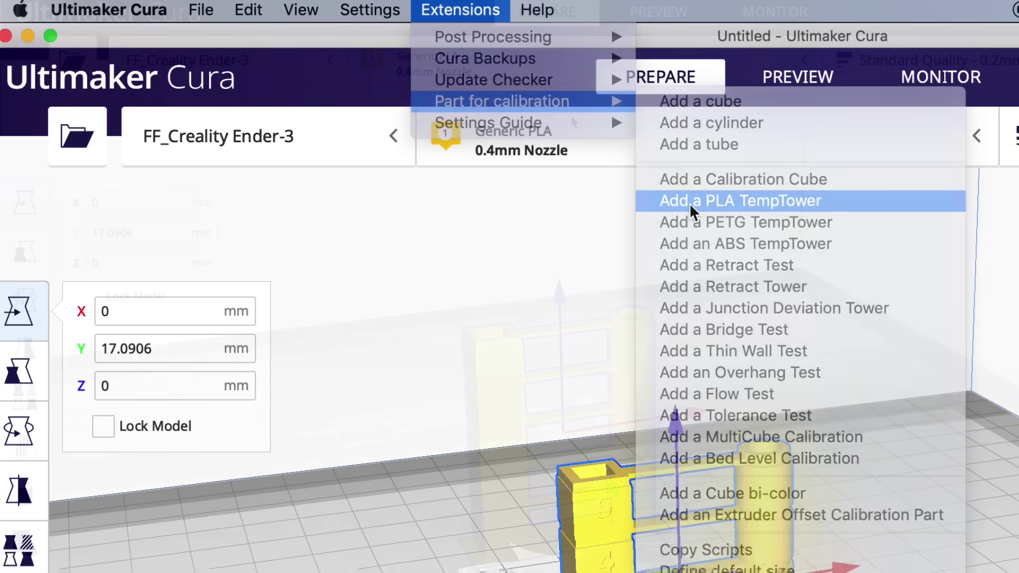
{"action": "left_click", "coordinate": [693, 201]}
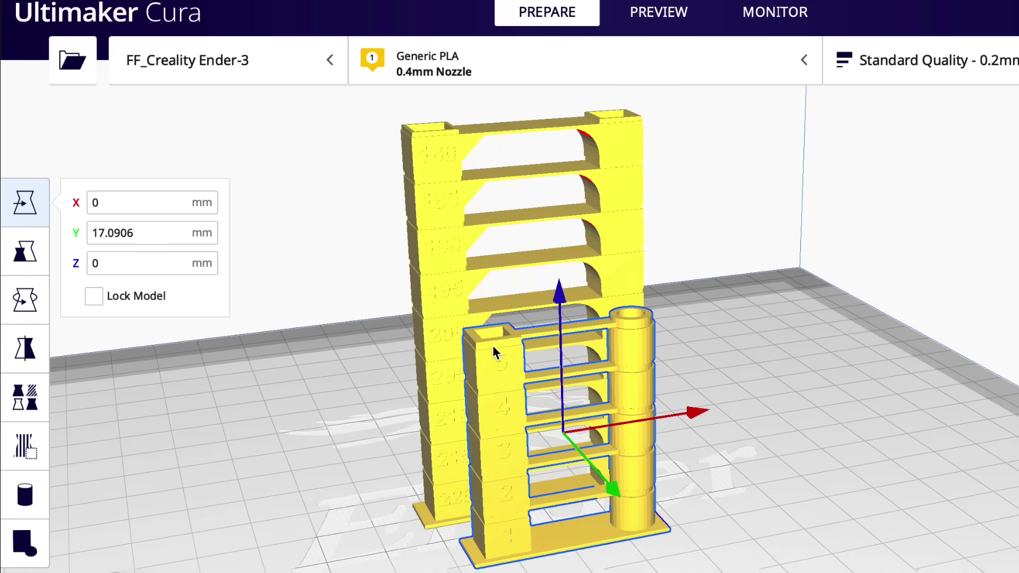
- Slide the Retract Tower right to X 41.2468 mm and face both towers
{"action": "left_click_drag", "start_coordinate": [702, 420], "coordinate": [879, 371]}
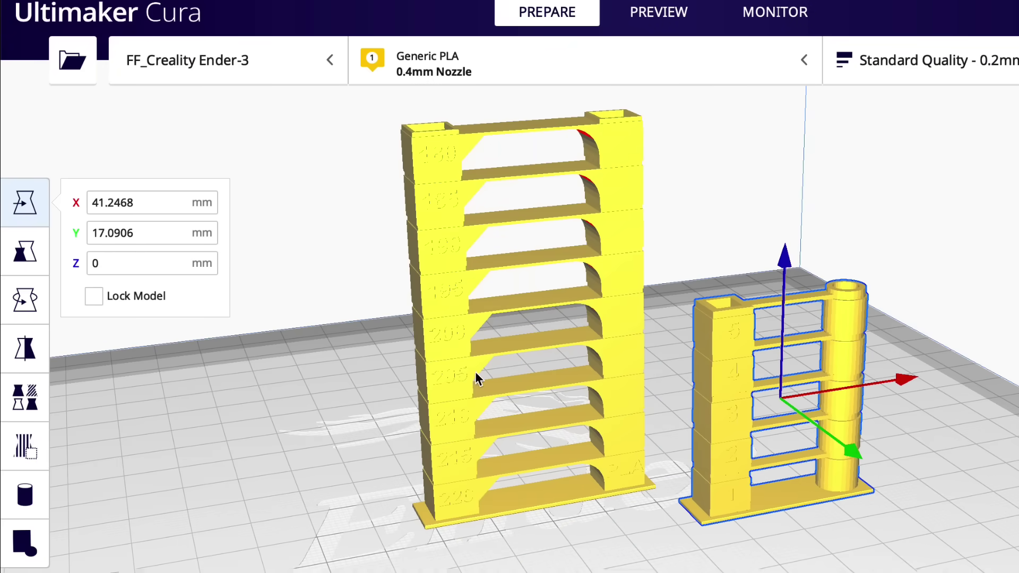
{"action": "right_click_drag", "start_coordinate": [475, 371], "coordinate": [568, 425]}
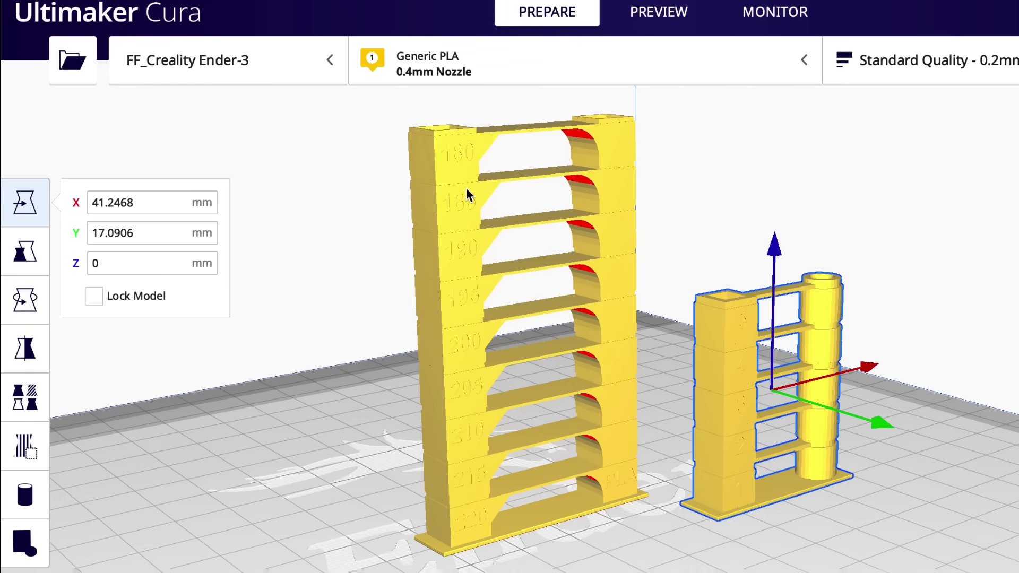
{"action": "right_click_drag", "start_coordinate": [618, 343], "coordinate": [552, 343]}
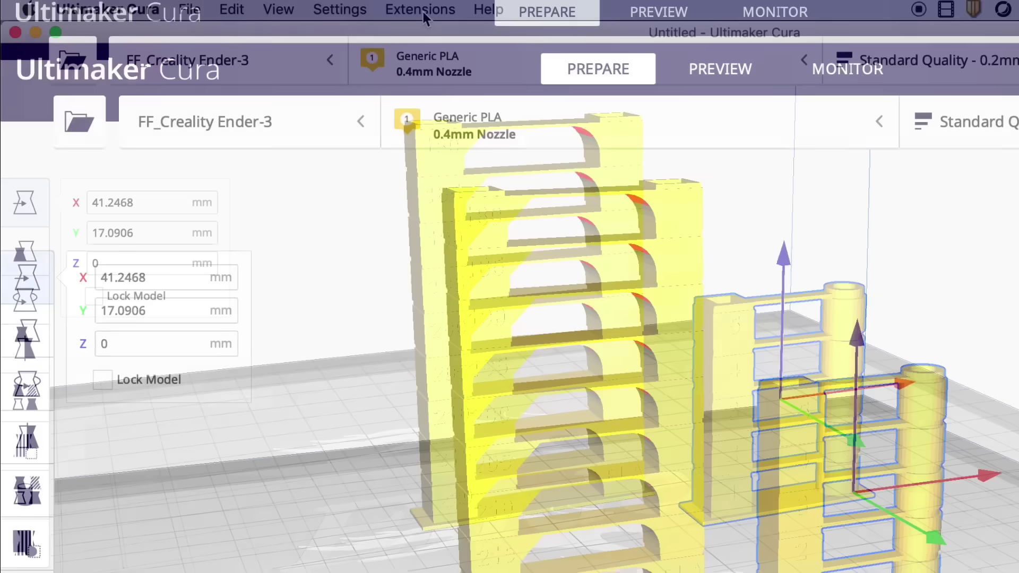
- Copy the calibration scripts via Part for calibration > Copy Scripts, then go to Extensions
{"action": "left_click", "coordinate": [422, 12]}
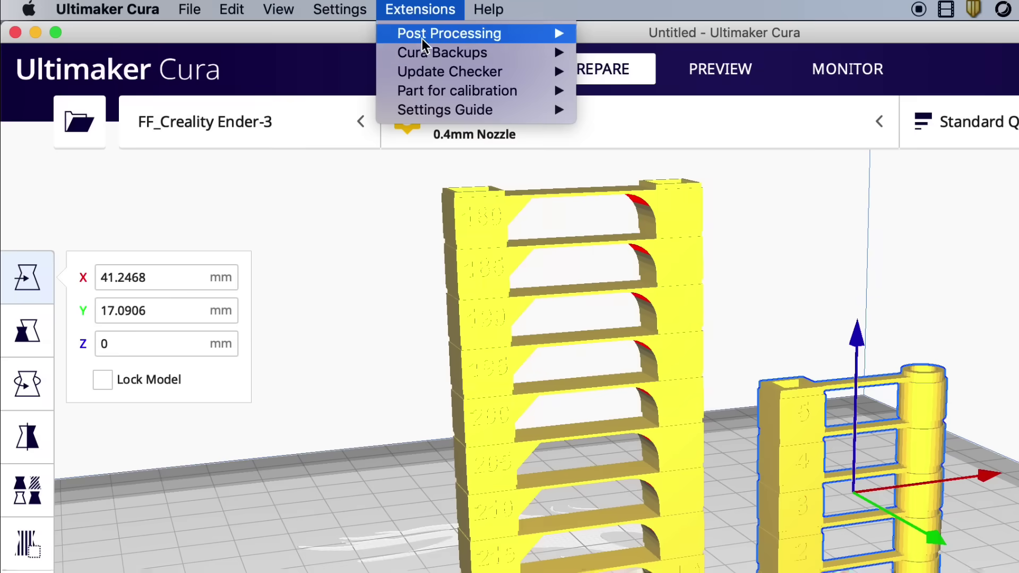
{"action": "mouse_move", "coordinate": [441, 92]}
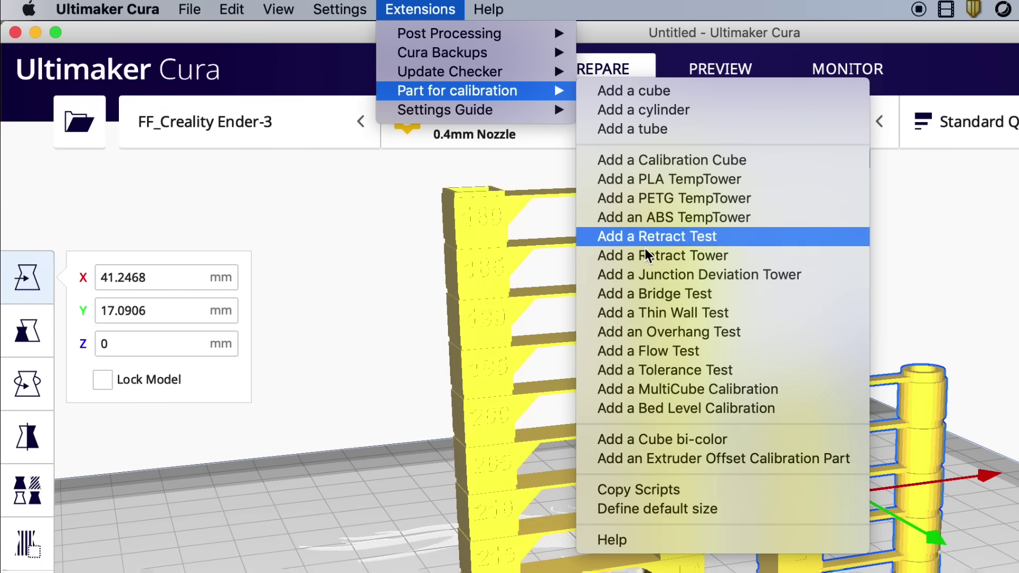
{"action": "left_click", "coordinate": [648, 495]}
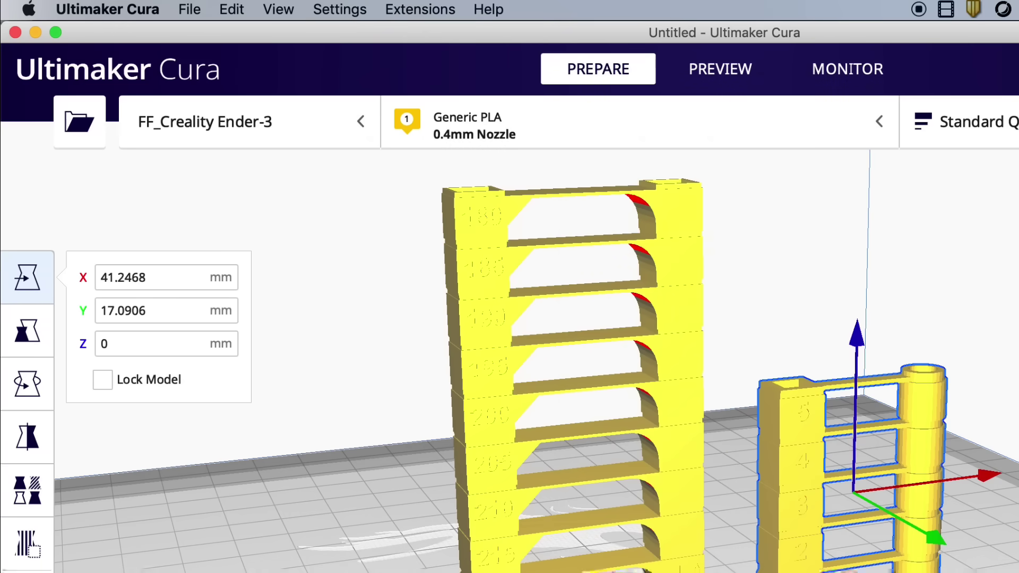
{"action": "left_click", "coordinate": [424, 12]}
- In Modify G-Code, add the RetractTower script, review its settings, then add TempFanTower
{"action": "mouse_move", "coordinate": [446, 35]}
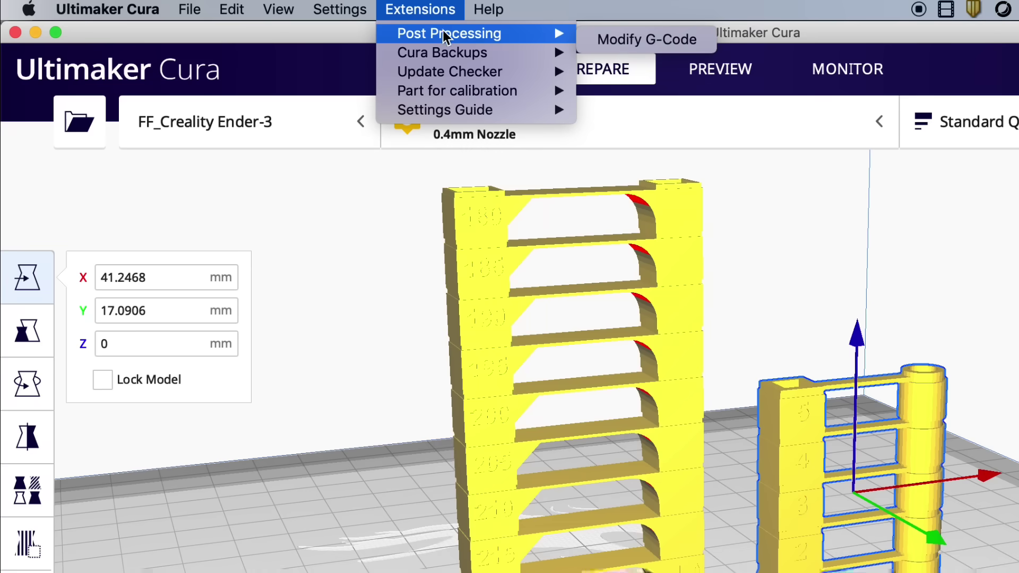
{"action": "left_click", "coordinate": [619, 40]}
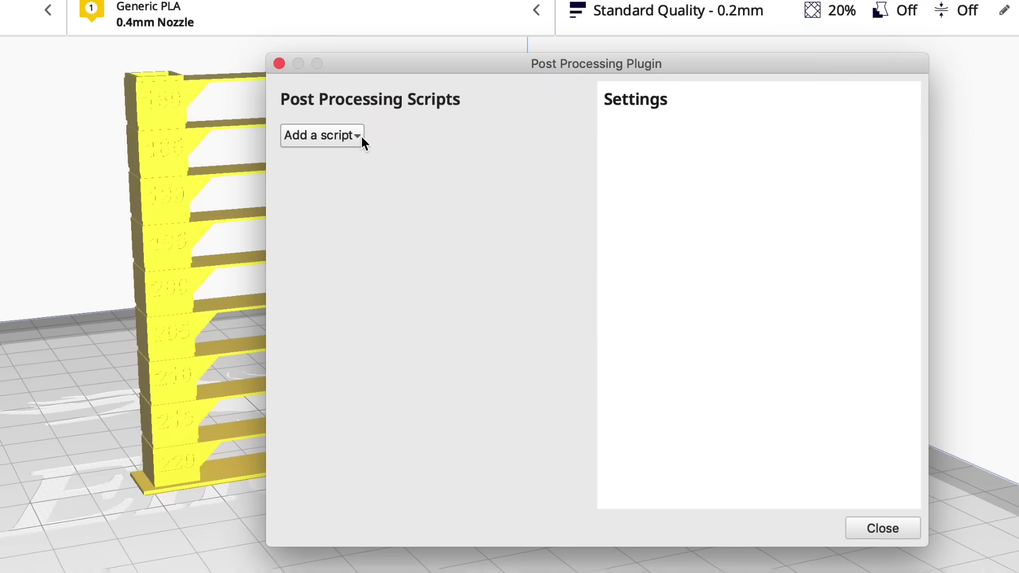
{"action": "left_click", "coordinate": [357, 136]}
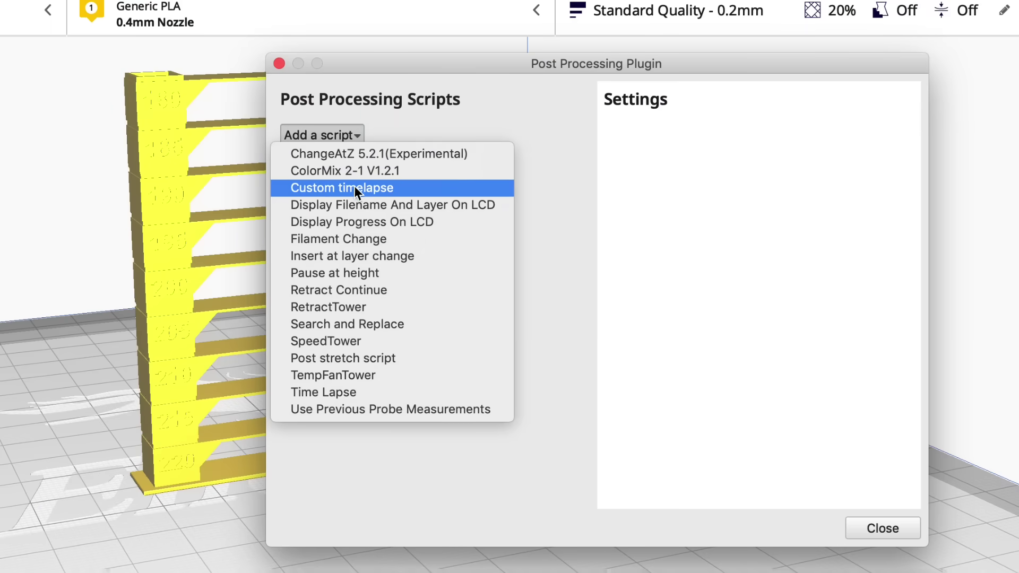
{"action": "left_click", "coordinate": [337, 307]}
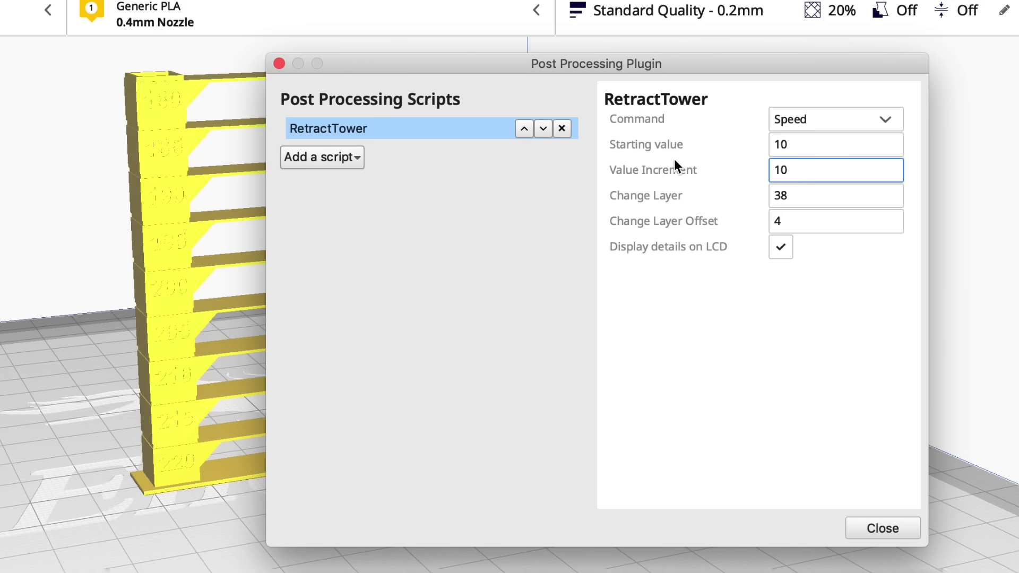
{"action": "left_click", "coordinate": [794, 175]}
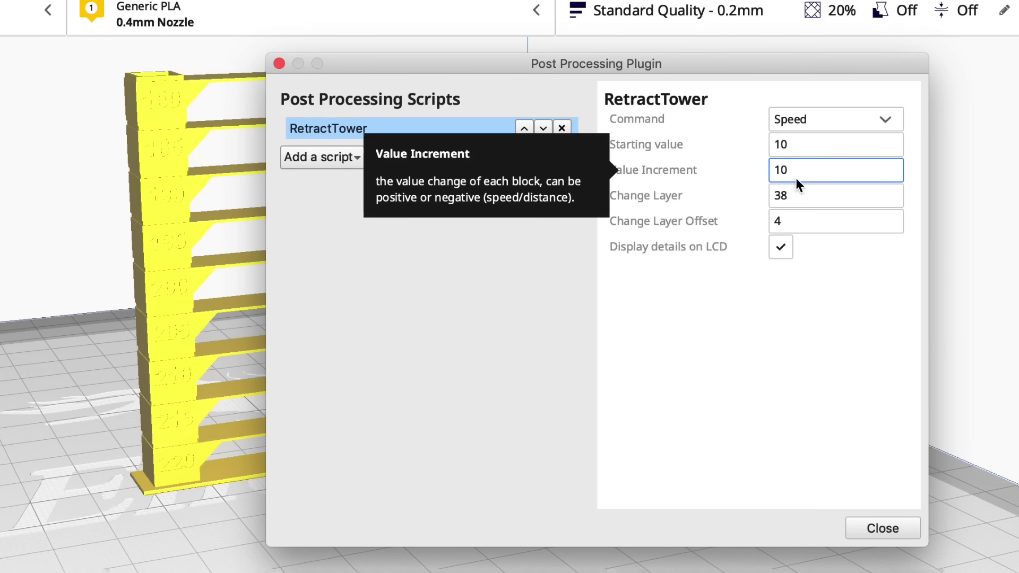
{"action": "left_click", "coordinate": [798, 192]}
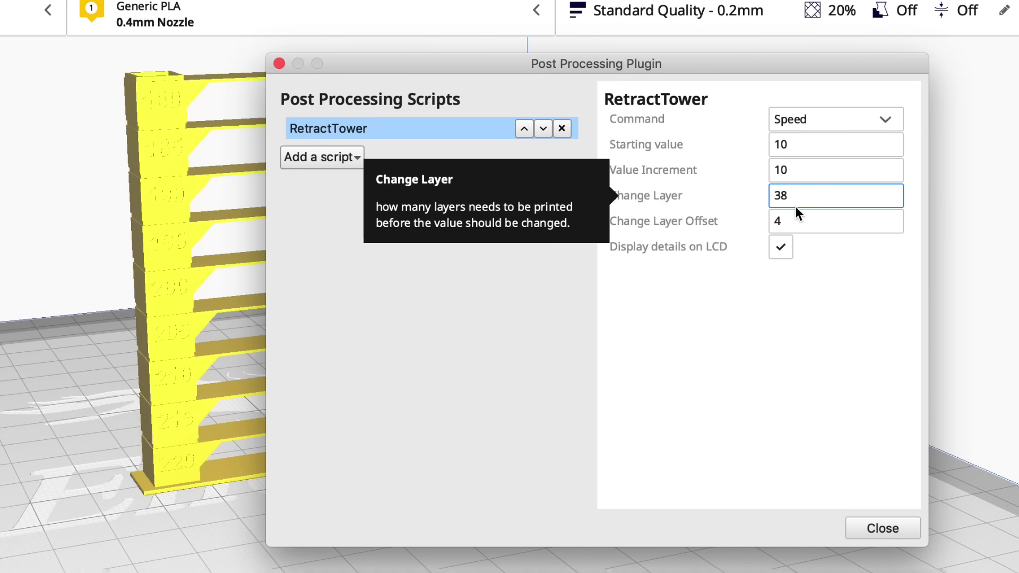
{"action": "left_click", "coordinate": [329, 157]}
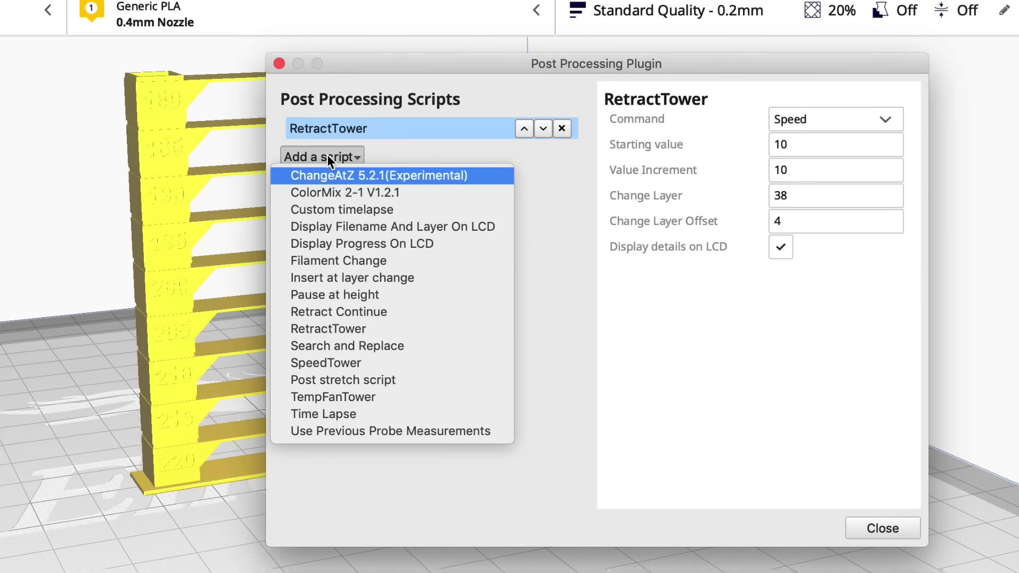
{"action": "left_click", "coordinate": [346, 396]}
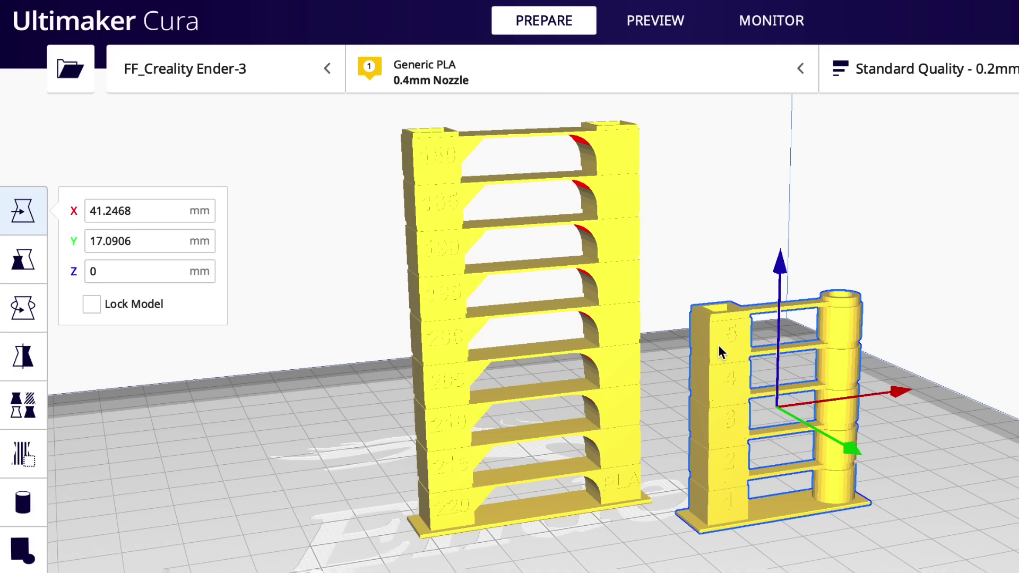
- Delete the selected retract tower, leaving the temperature tower, and reopen the post-processing scripts
{"action": "key", "text": "Delete"}
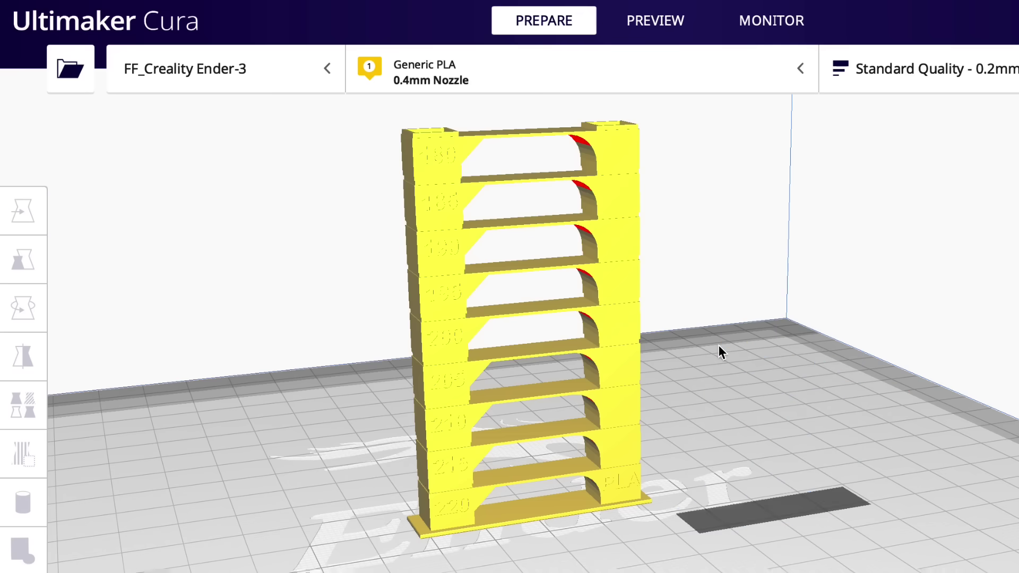
{"action": "right_click_drag", "start_coordinate": [672, 434], "coordinate": [694, 428]}
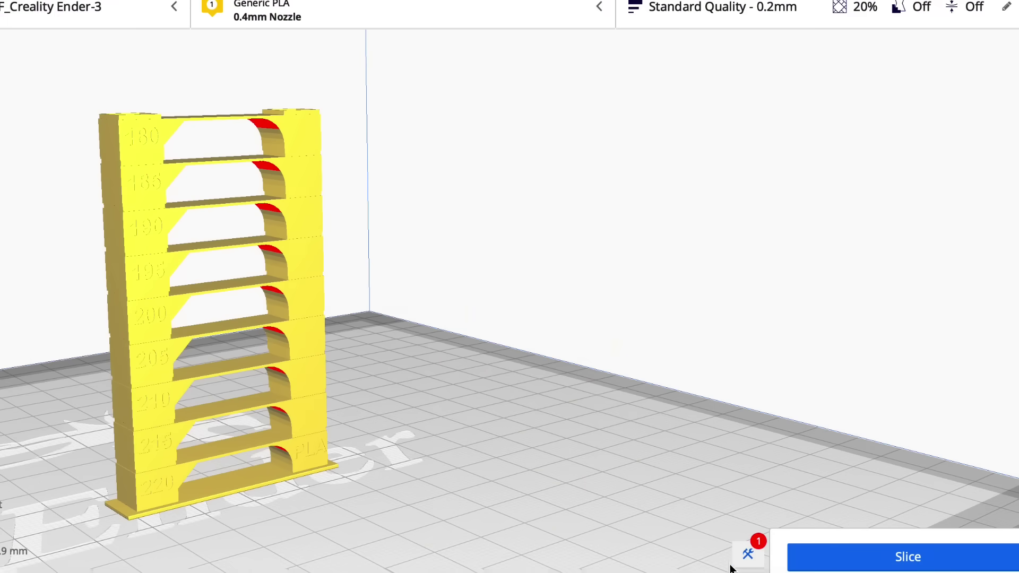
{"action": "left_click", "coordinate": [748, 556]}
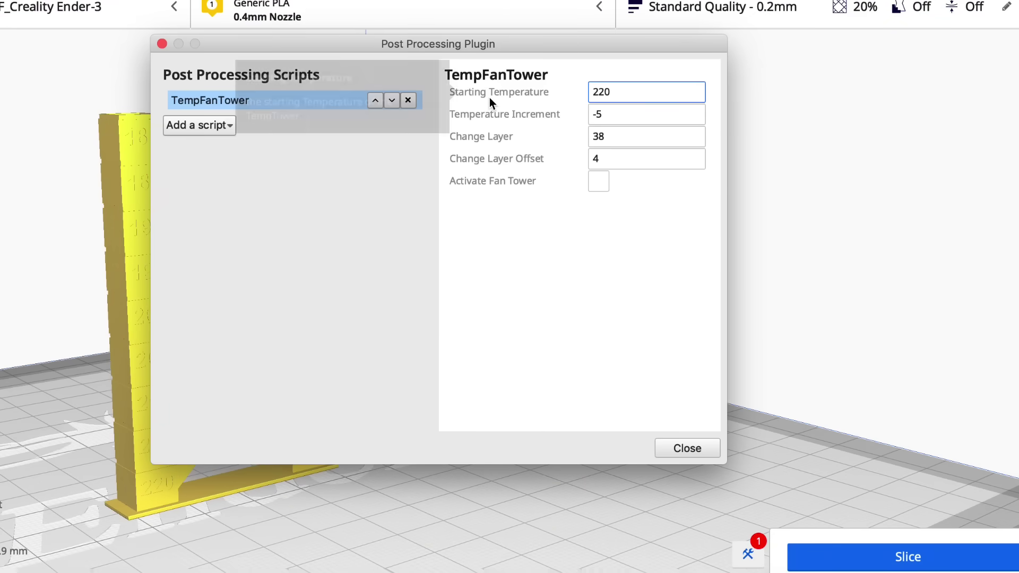
- Confirm TempFanTower uses 220 start, -5 increment, change layer 38, then close to slice
{"action": "left_click_drag", "start_coordinate": [492, 47], "coordinate": [708, 54]}
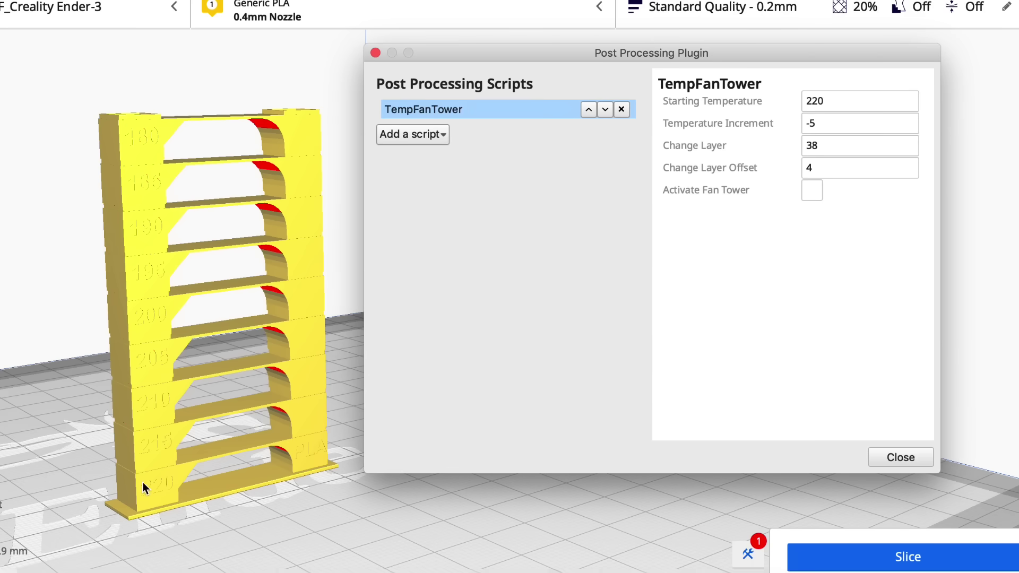
{"action": "left_click", "coordinate": [901, 125]}
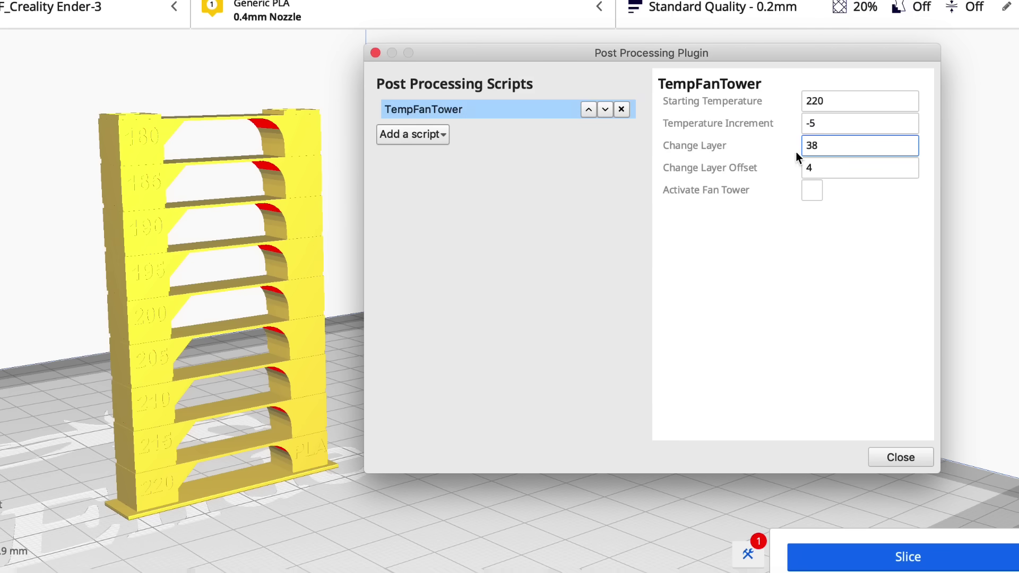
{"action": "mouse_move", "coordinate": [813, 152]}
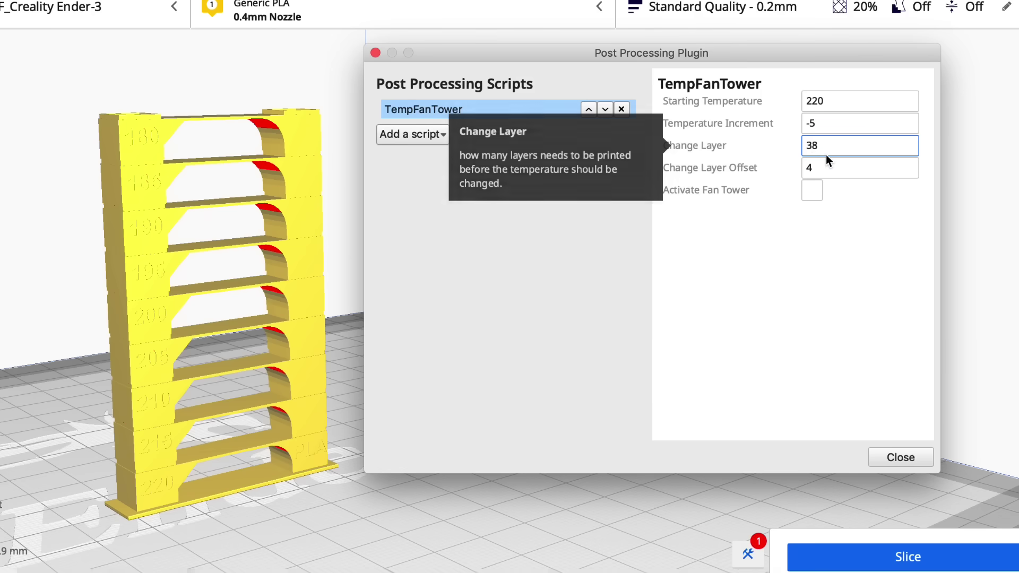
{"action": "left_click", "coordinate": [902, 457]}
- Step the layer preview to layers 38, 76, then back to 349 to check block changes
{"action": "left_click", "coordinate": [894, 562]}
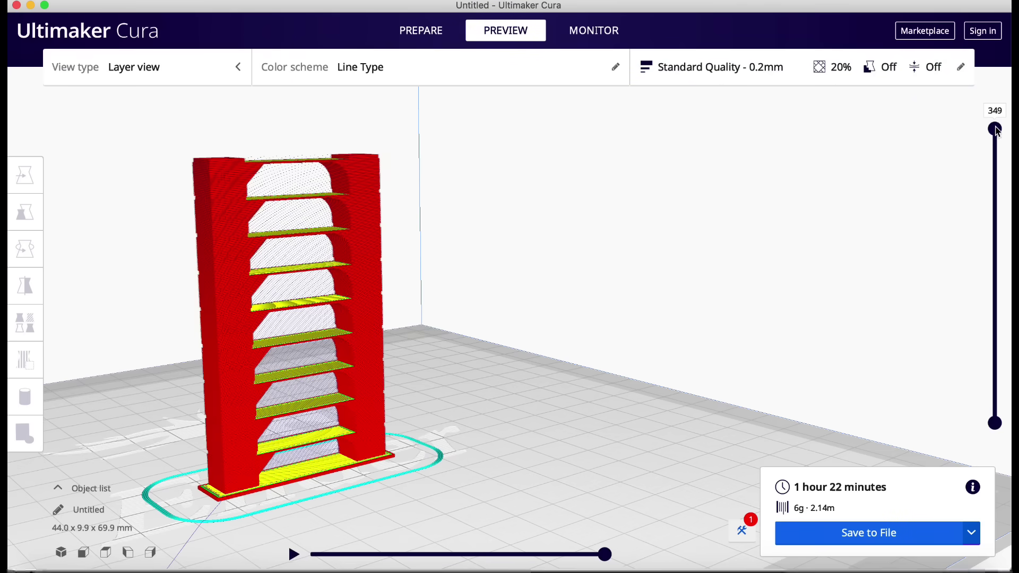
{"action": "left_click_drag", "start_coordinate": [996, 131], "coordinate": [997, 382]}
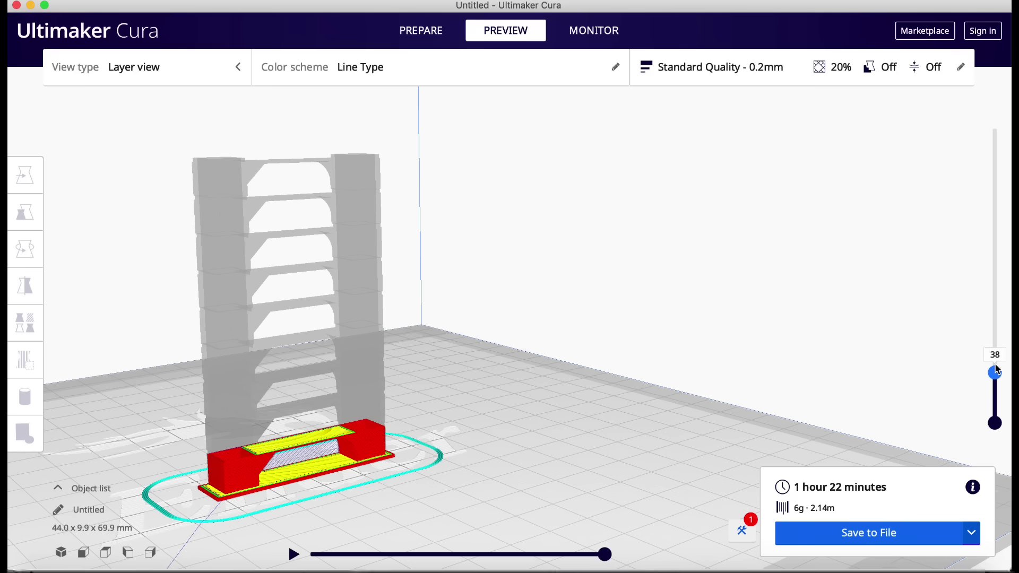
{"action": "left_click_drag", "start_coordinate": [997, 368], "coordinate": [998, 342]}
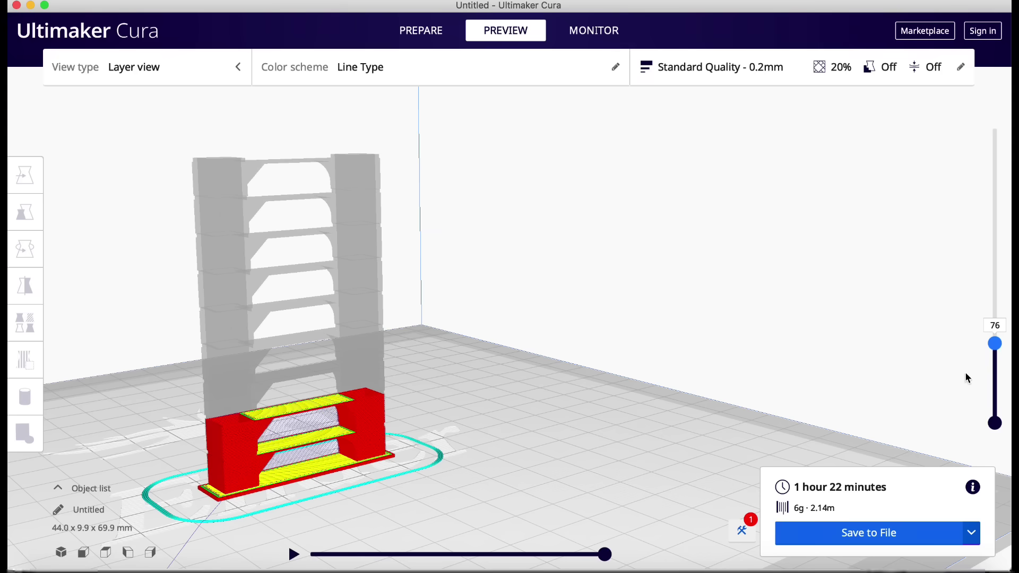
{"action": "left_click_drag", "start_coordinate": [1000, 351], "coordinate": [1000, 127]}
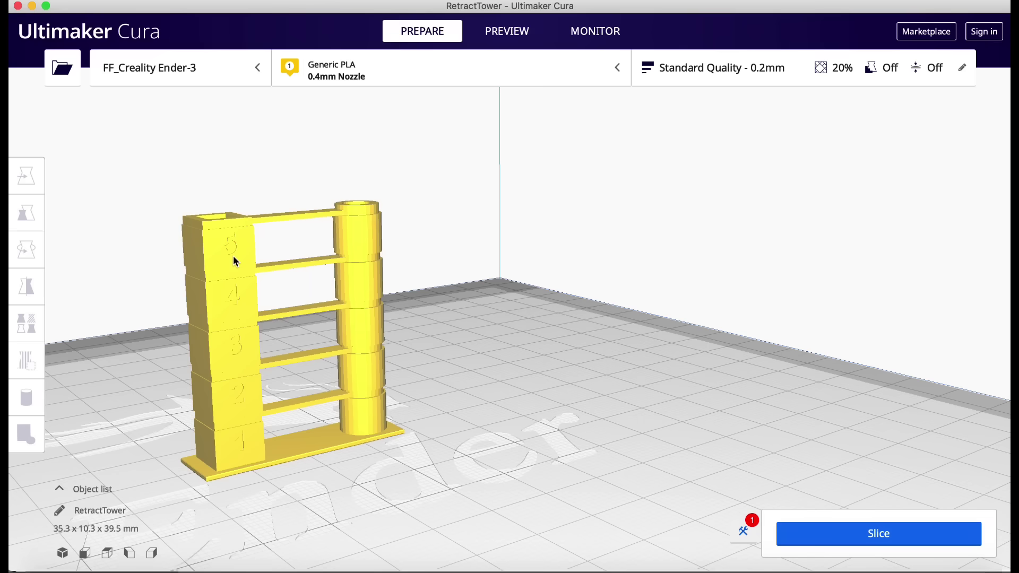
- Add the RetractTower post-processing script and remove TempFanTower
{"action": "left_click", "coordinate": [746, 539]}
{"action": "left_click", "coordinate": [483, 176]}
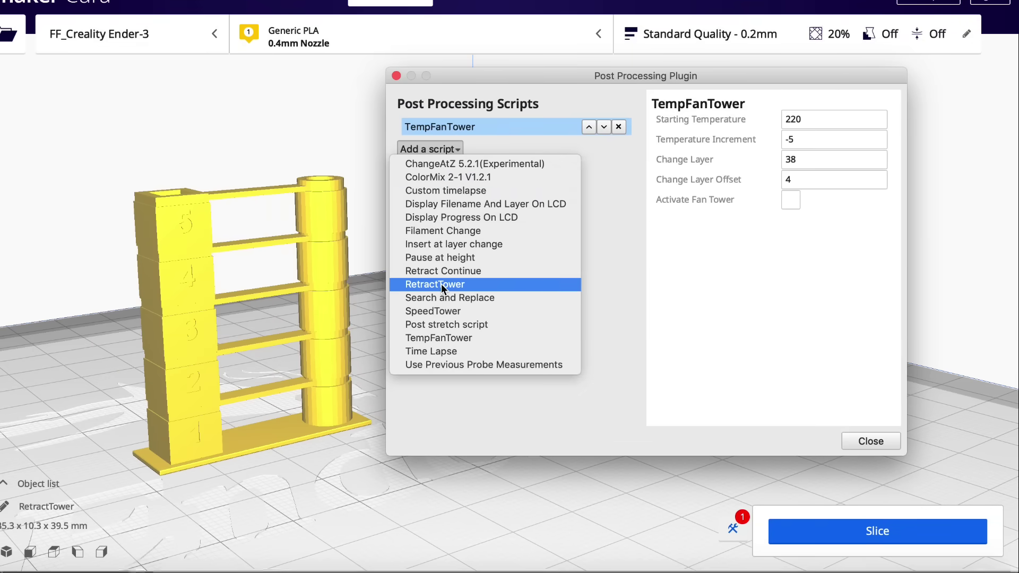
{"action": "left_click", "coordinate": [440, 285]}
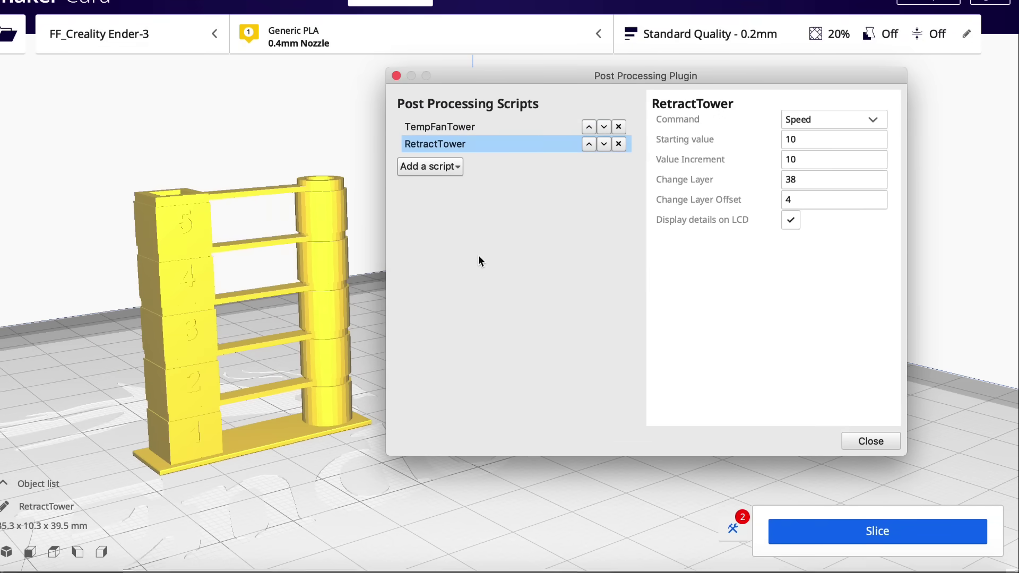
{"action": "left_click", "coordinate": [619, 126]}
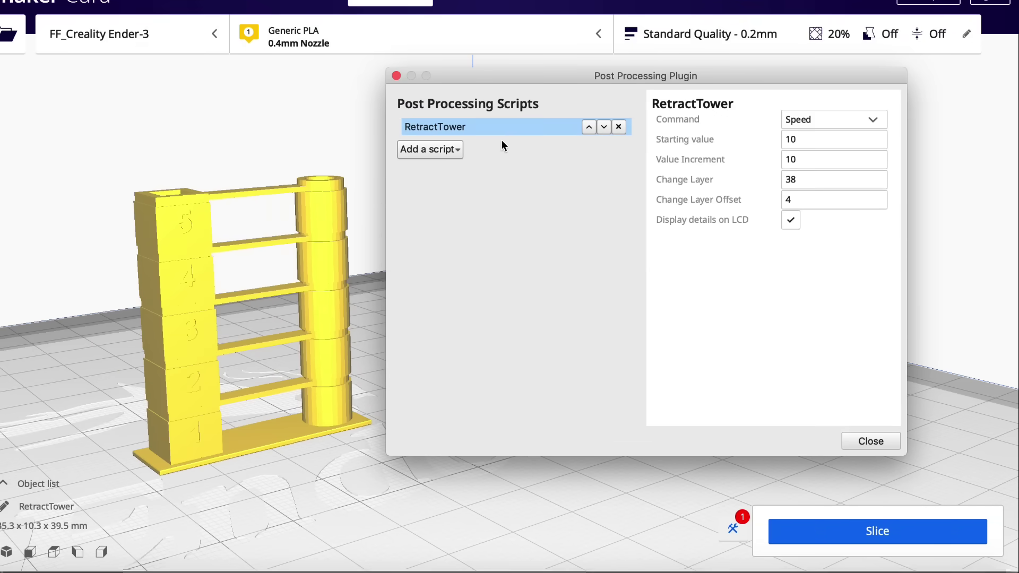
- Set RetractTower's command to Distance with starting value 1 and value increment 1
{"action": "left_click", "coordinate": [877, 124]}
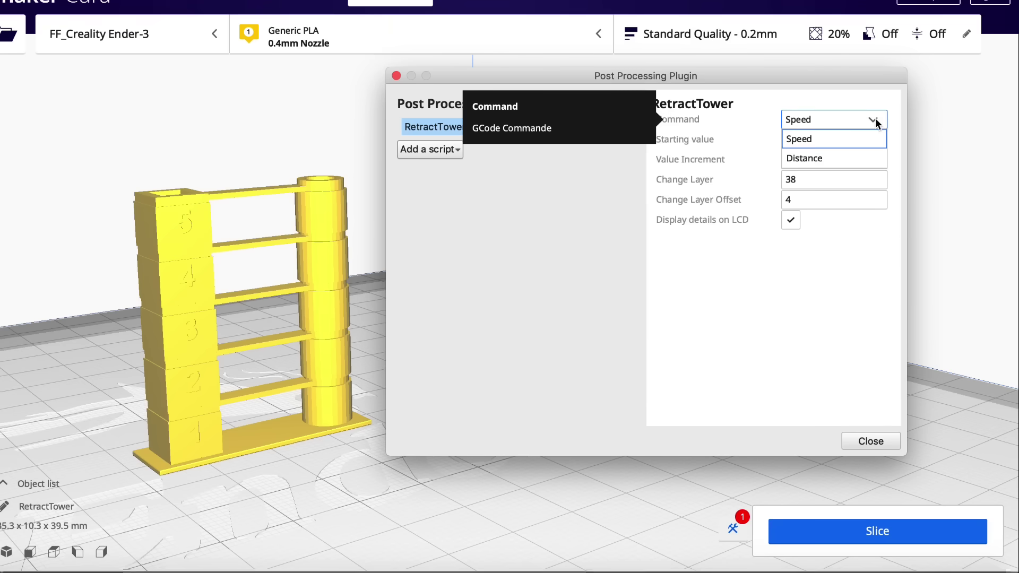
{"action": "left_click", "coordinate": [844, 160]}
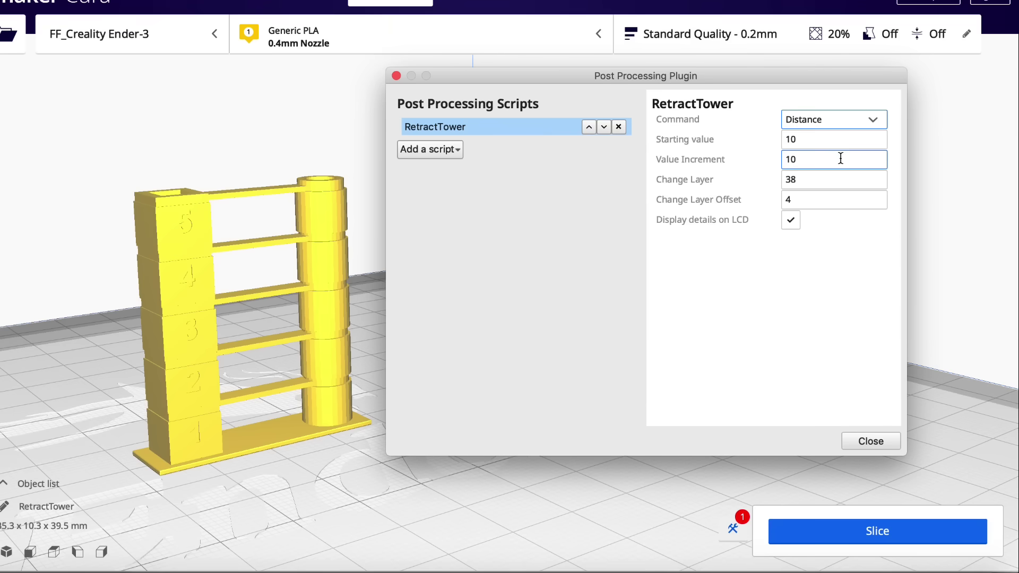
{"action": "double_click", "coordinate": [799, 140]}
{"action": "type", "text": "1"}
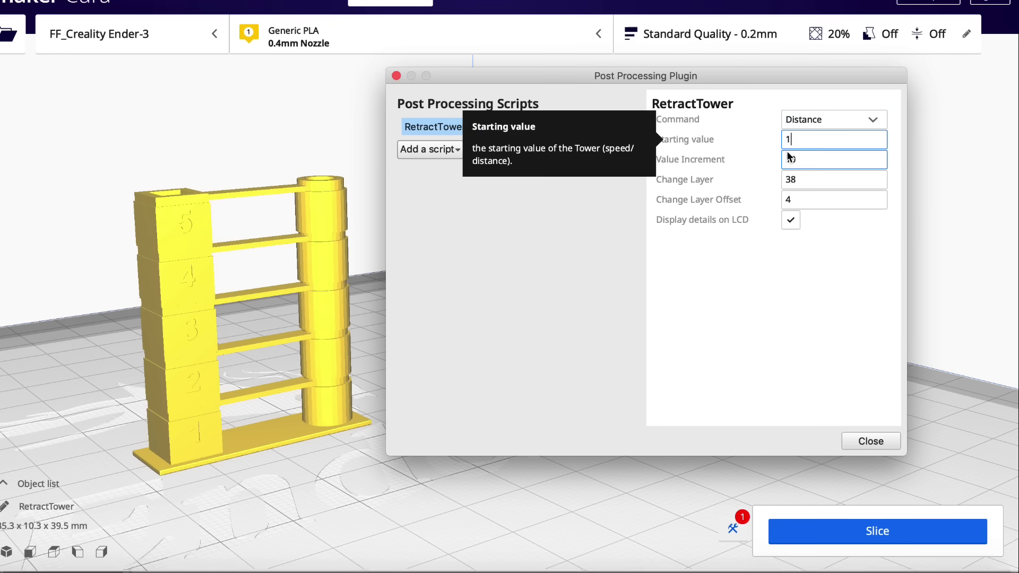
{"action": "double_click", "coordinate": [787, 160]}
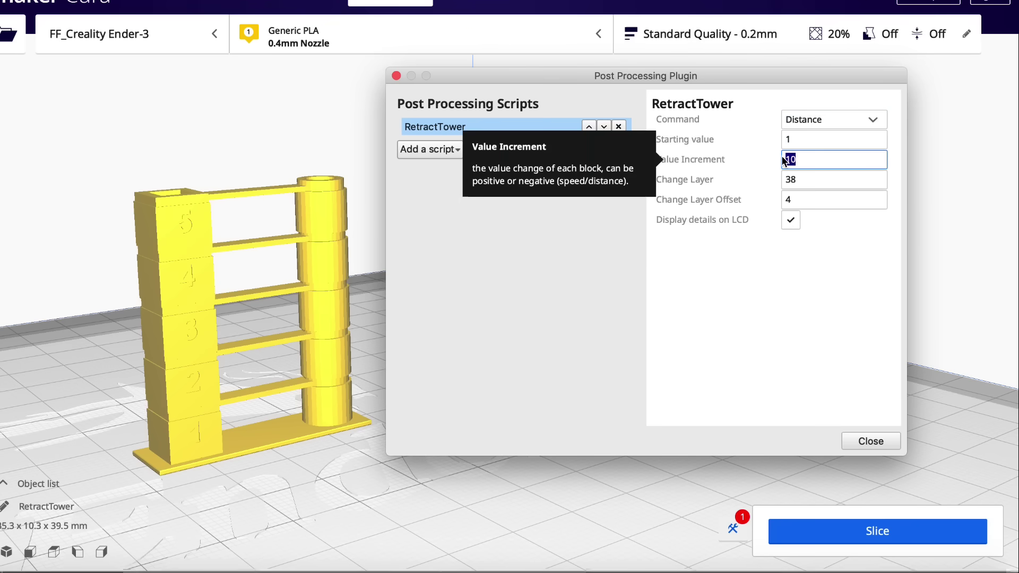
{"action": "type", "text": "1"}
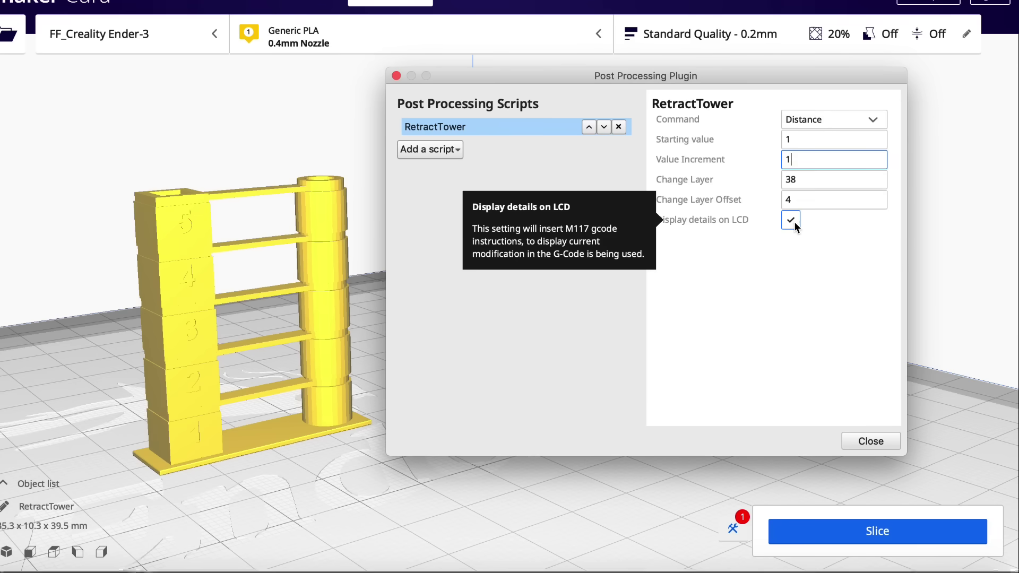
- Confirm the 205 °C printing temperature in Custom settings and slice the tower into a 44-minute, 4 g print
{"action": "left_click", "coordinate": [862, 442]}
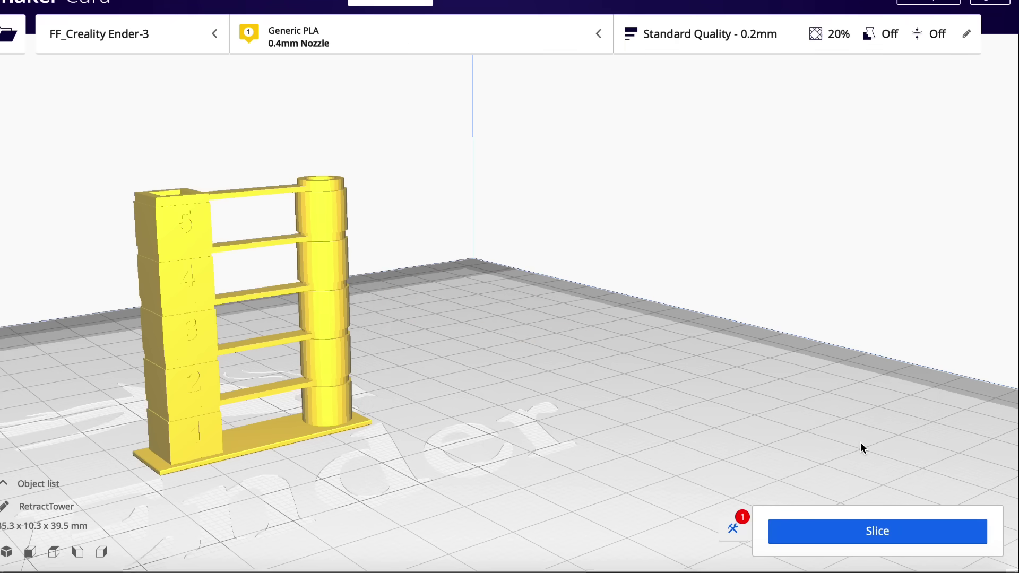
{"action": "left_click", "coordinate": [762, 47]}
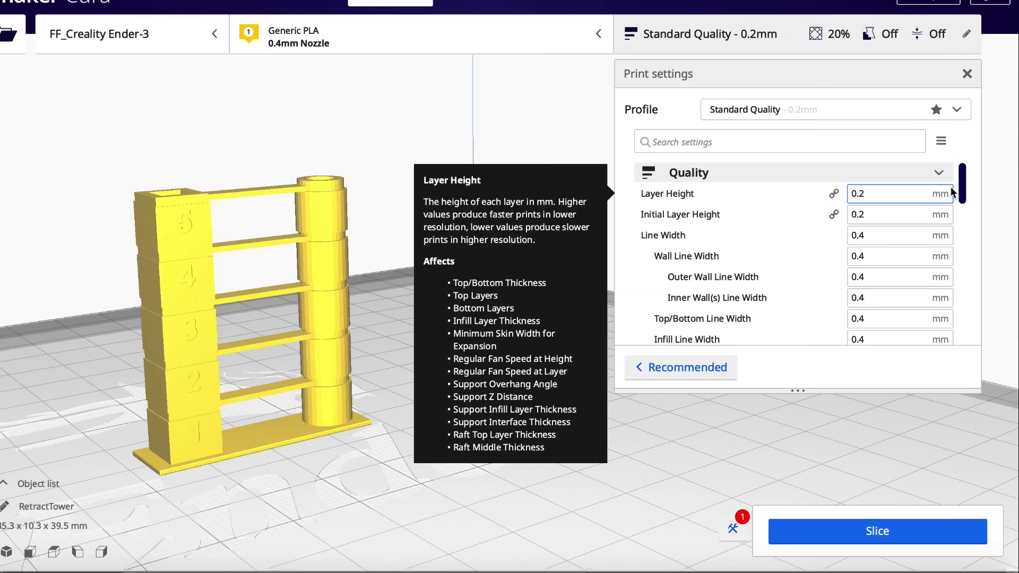
{"action": "left_click_drag", "start_coordinate": [965, 175], "coordinate": [966, 242]}
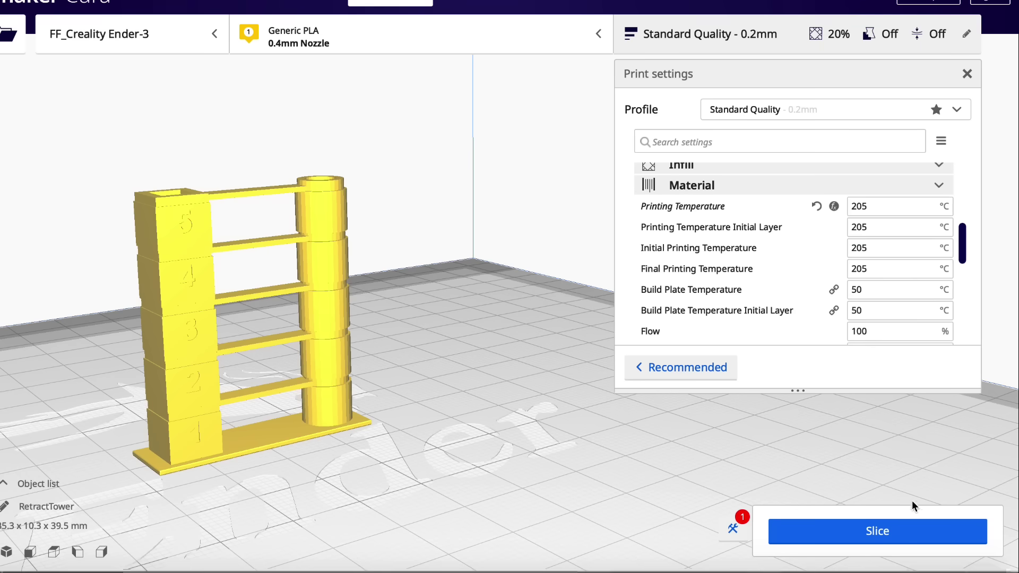
{"action": "left_click", "coordinate": [884, 533]}
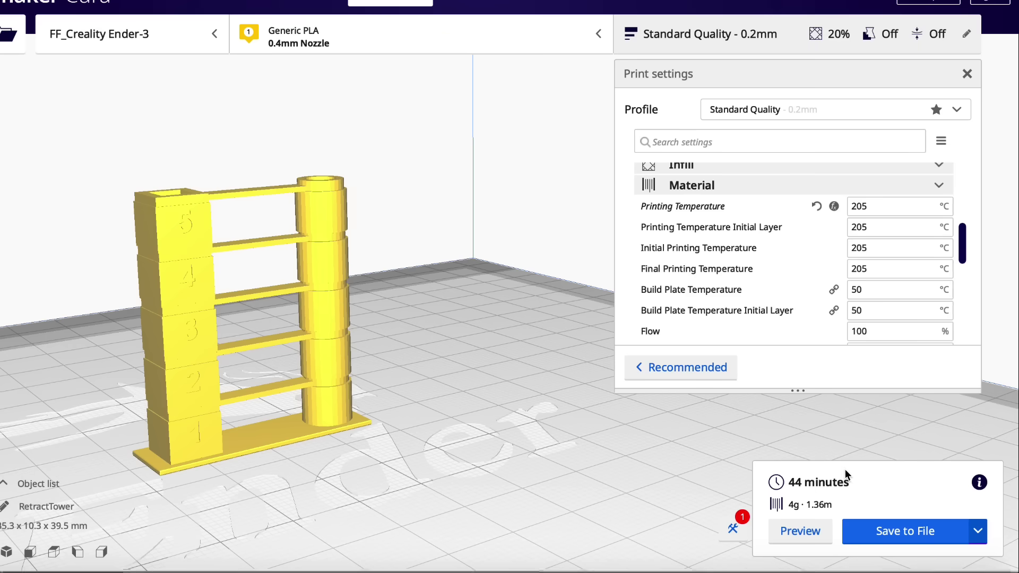
{"action": "left_click", "coordinate": [967, 74]}
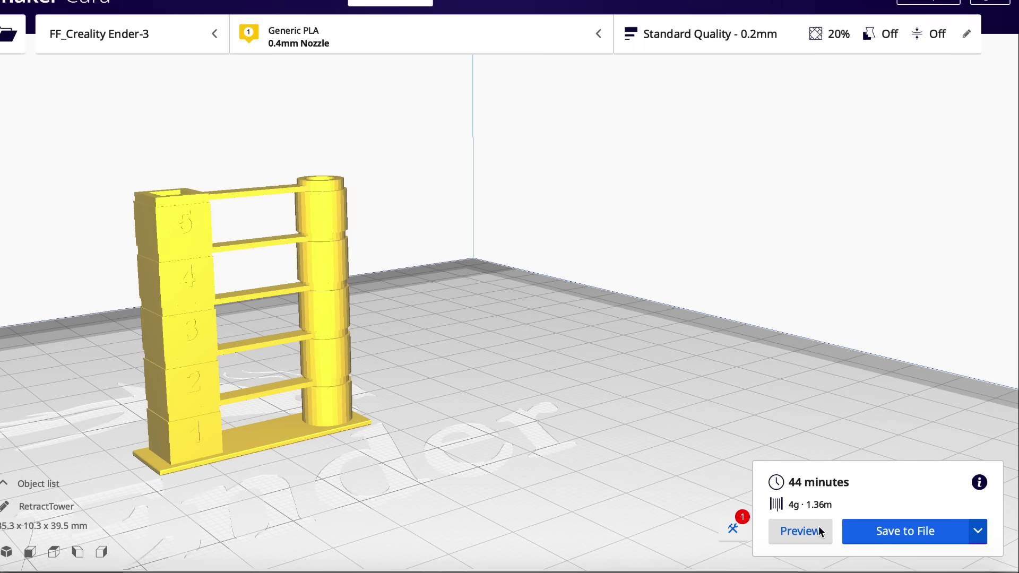
- In the layer preview, move the layer slider to layer 38, then 76, then back to all 197 layers
{"action": "left_click", "coordinate": [803, 526]}
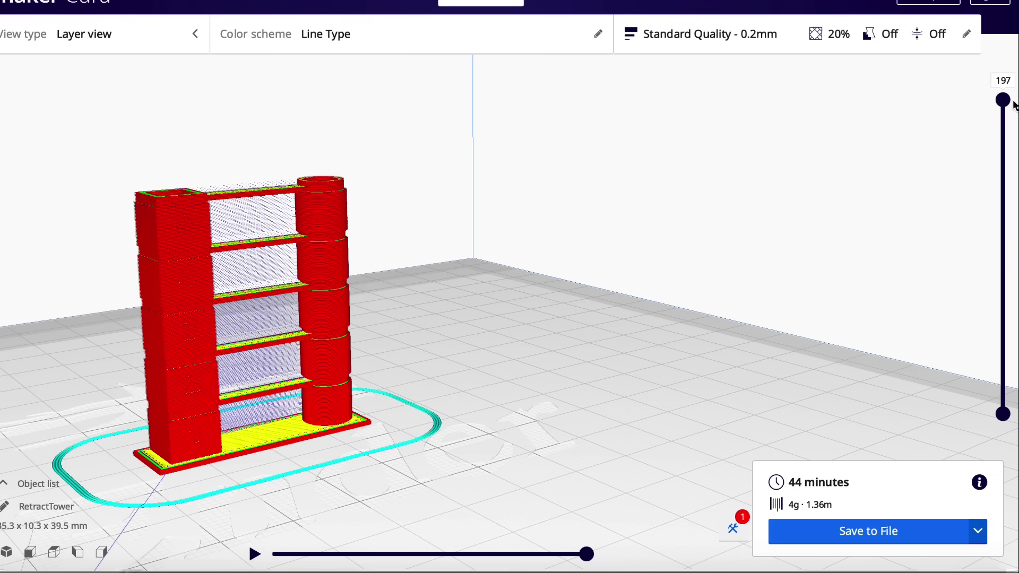
{"action": "left_click_drag", "start_coordinate": [1003, 100], "coordinate": [1004, 348]}
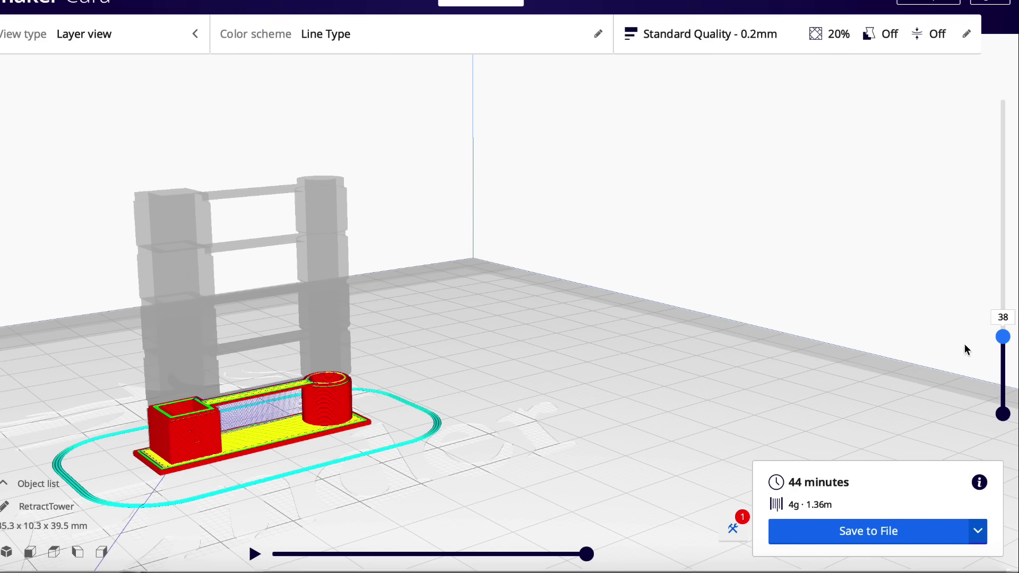
{"action": "left_click_drag", "start_coordinate": [1005, 329], "coordinate": [1005, 303]}
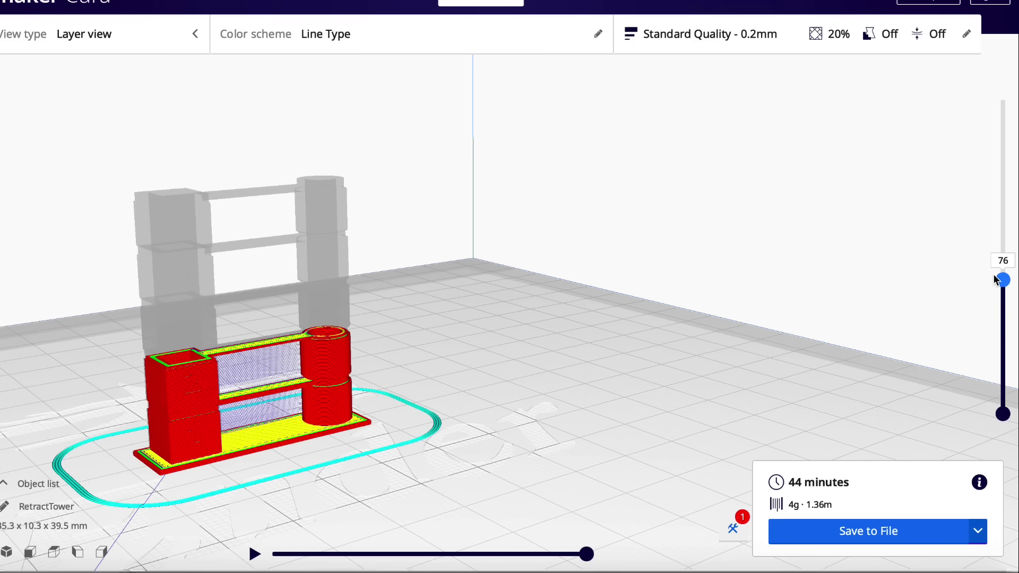
{"action": "left_click_drag", "start_coordinate": [1002, 278], "coordinate": [985, 85]}
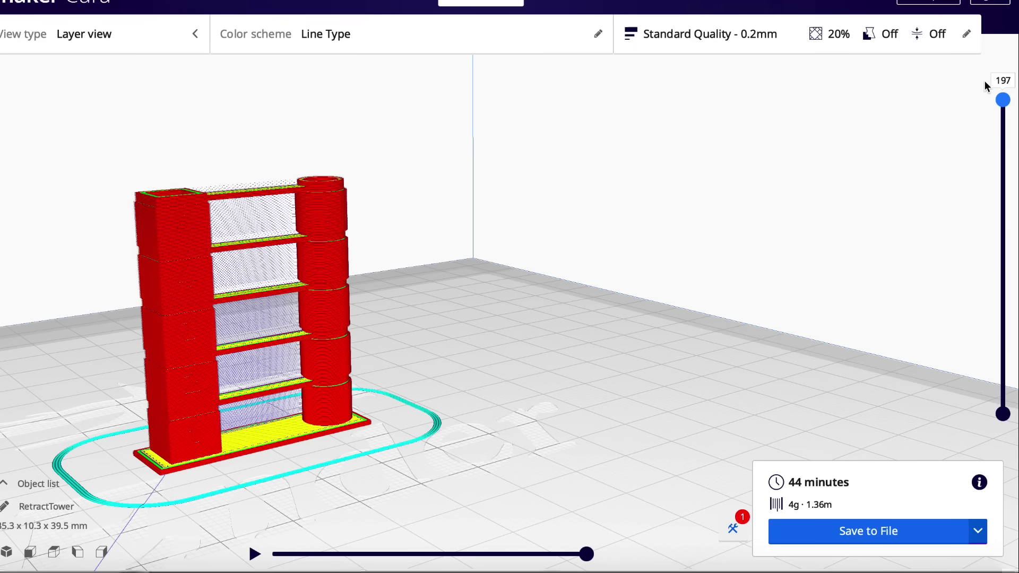